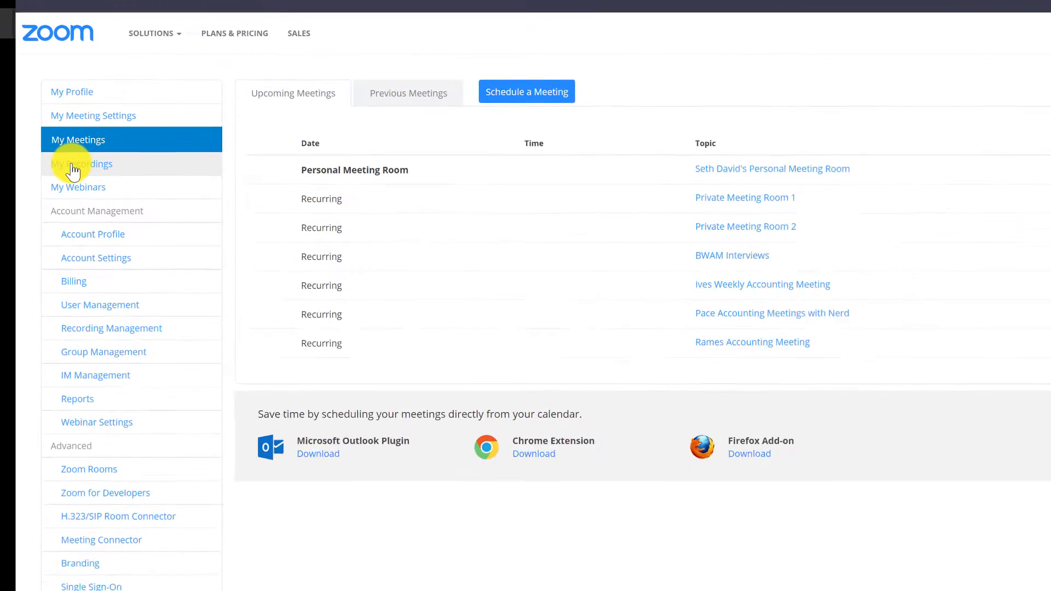
Open the "Learn The New Camtasia – Webinar" cloud recording from My Recordings and start downloading its Recording-1 video.
left_click(70, 151)
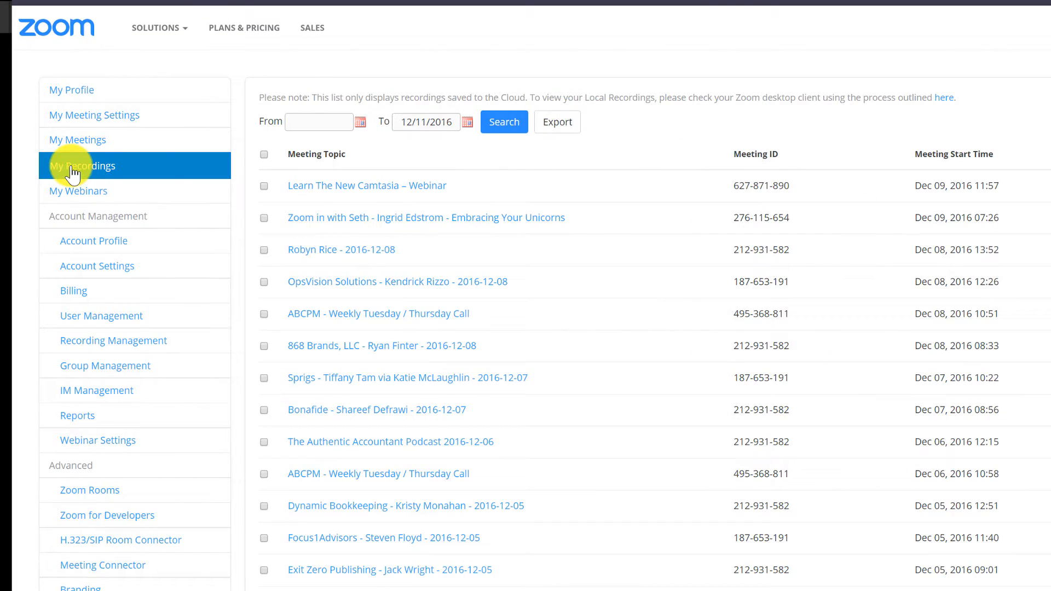
left_click(385, 192)
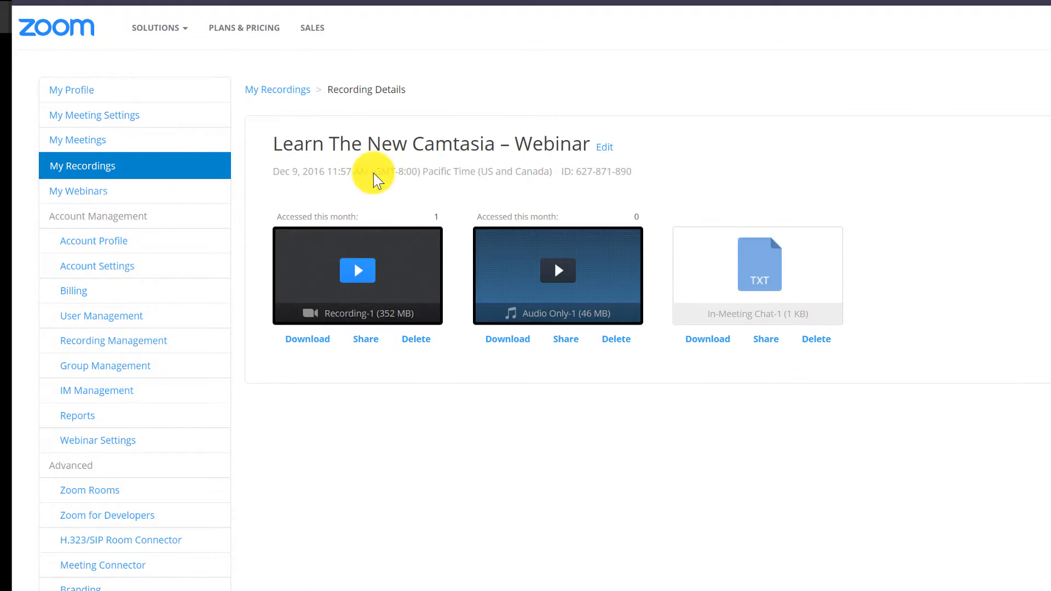
left_click(316, 344)
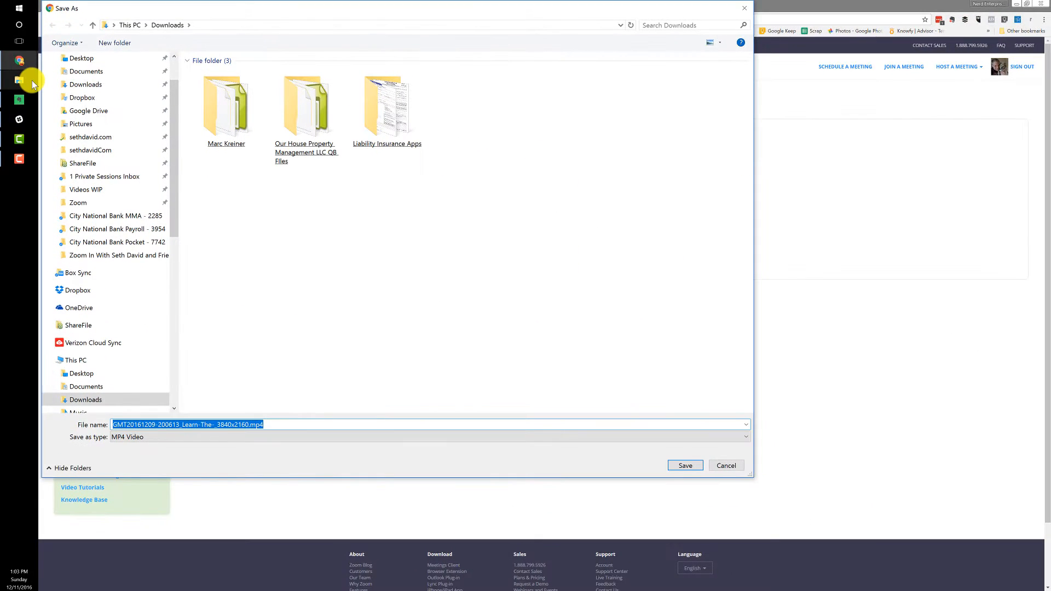
Set the download's save location to the webinar's 2016-12-09 12.00.00 folder under Documents\Zoom, using the path copied from File Explorer.
left_click(6, 70)
double_click(748, 112)
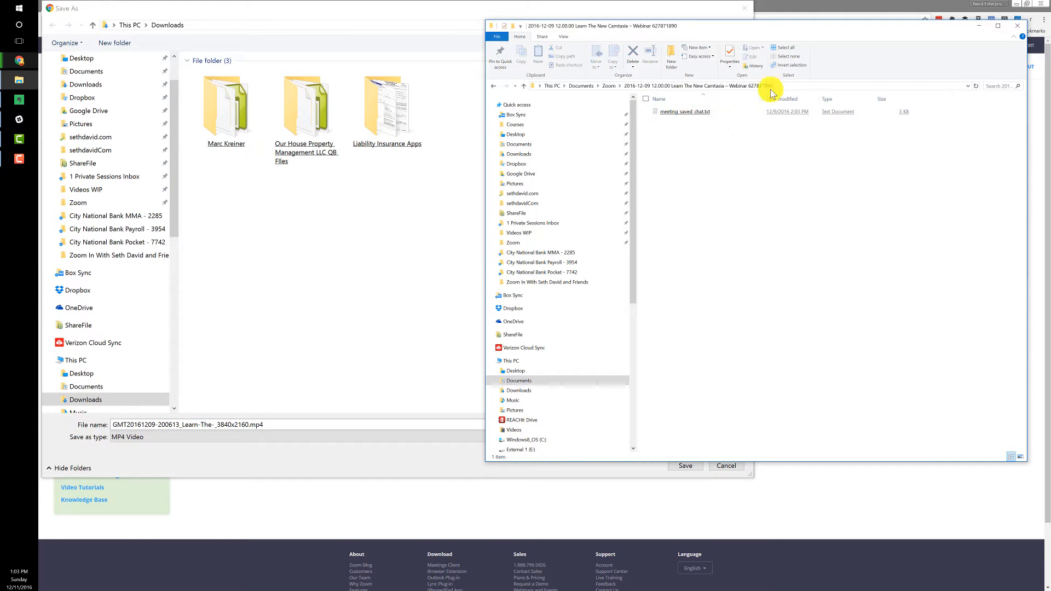
left_click(790, 87)
key("ctrl+c")
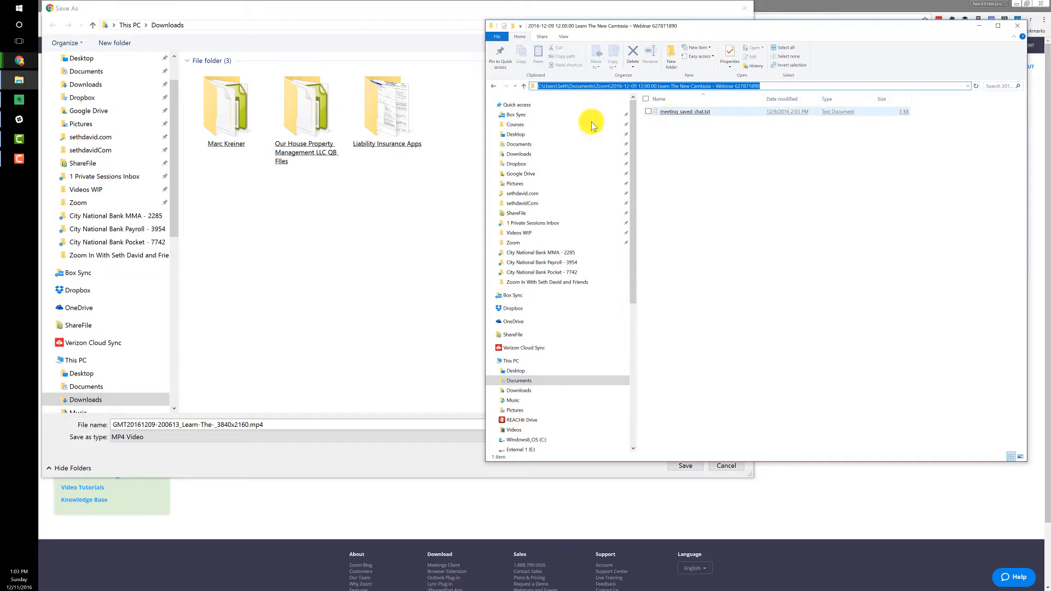
left_click(223, 24)
key("ctrl+v")
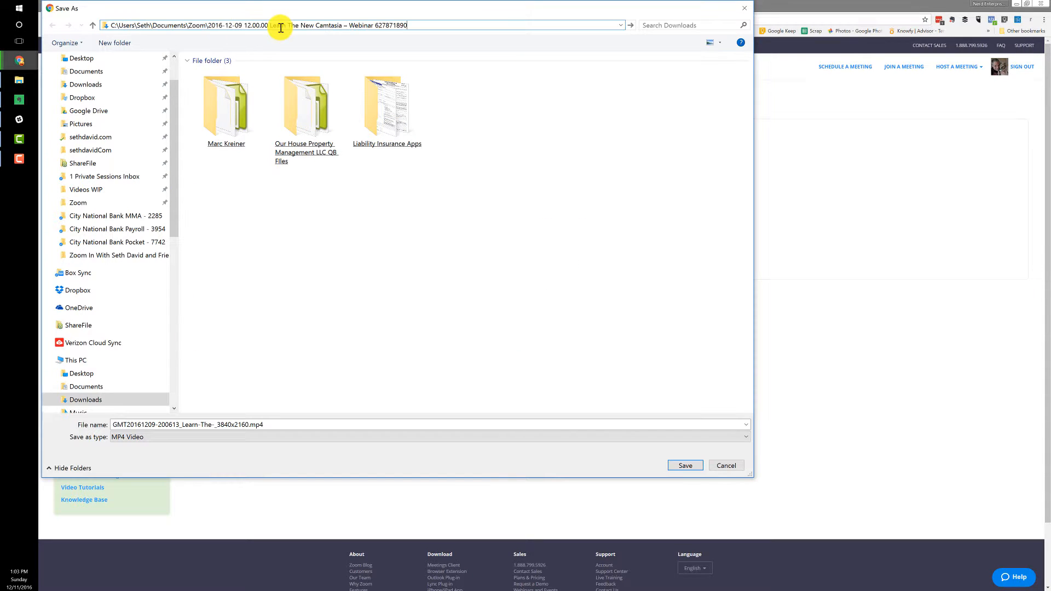
key("Return")
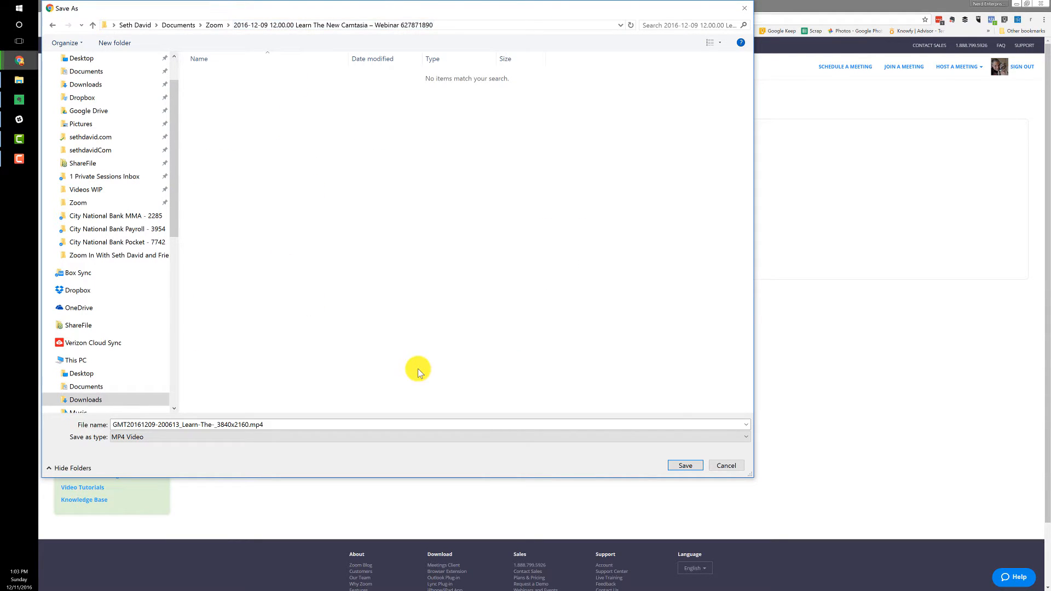
Name the video file "Learn the New Camtasia Webinar.mp4" and save it.
left_click(211, 425)
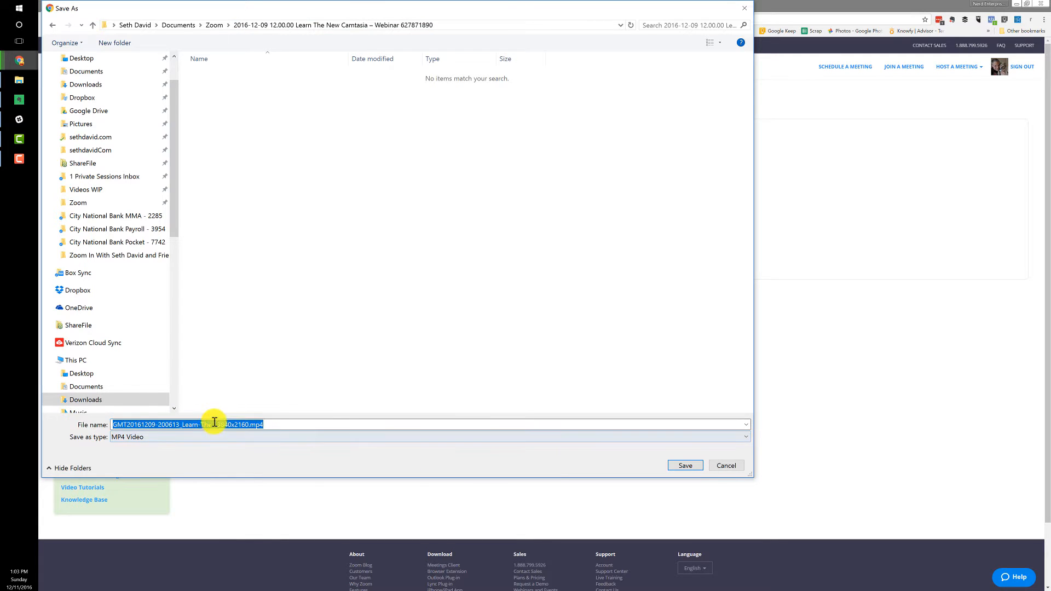
left_click_drag(249, 424, 122, 425)
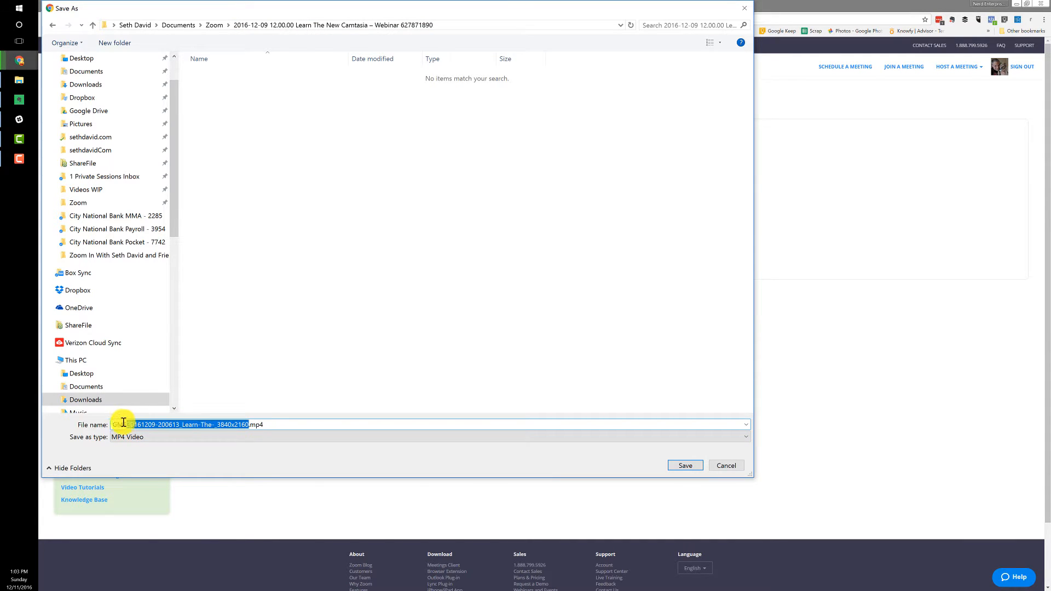
type("L")
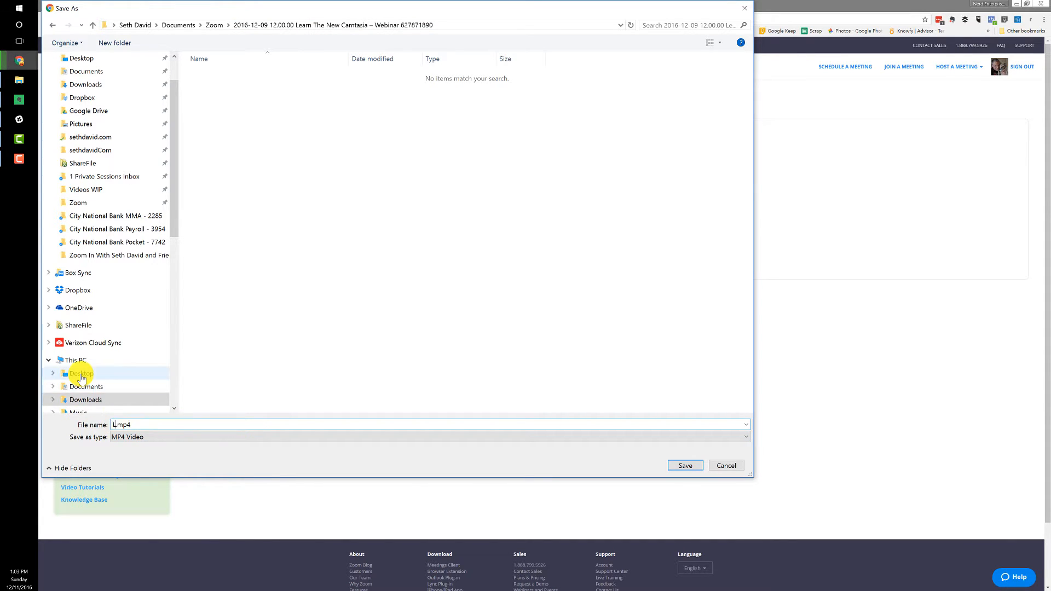
type("earnm")
type(" the new CAmt")
type("mt")
type("asia Webinar")
key("Return")
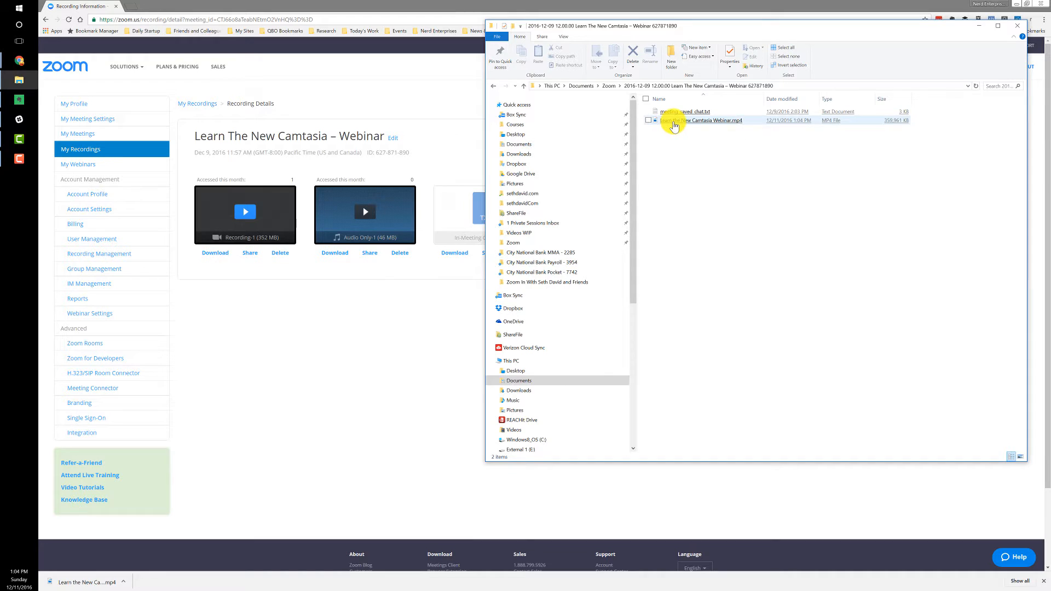
In Camtasia, import Learn the New Camtasia Webinar.mp4 from its folder into the media bin and add it to the timeline at the playhead.
left_click(19, 139)
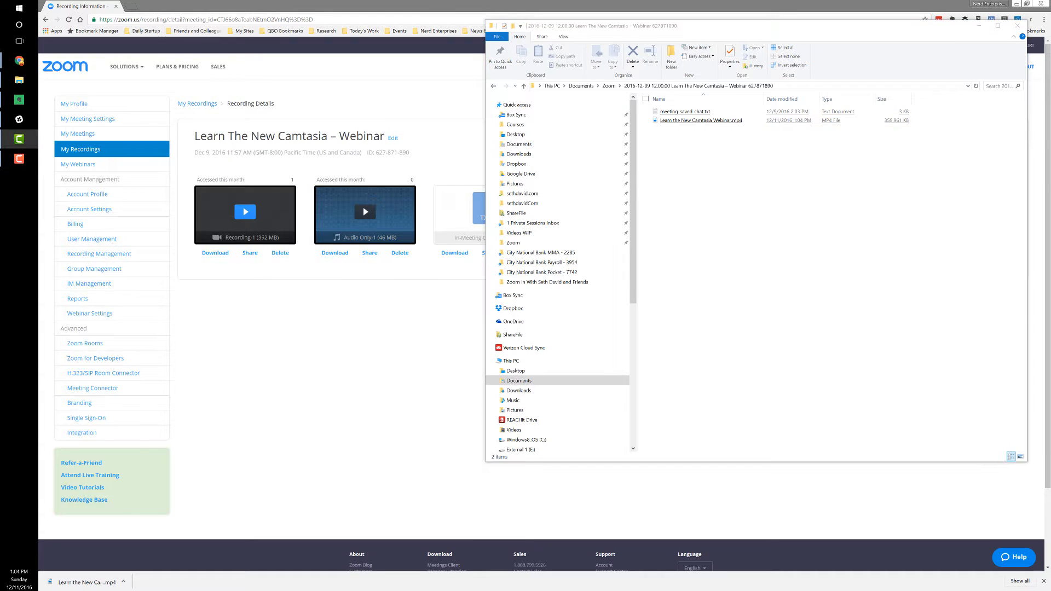
left_click_drag(389, 207, 377, 48)
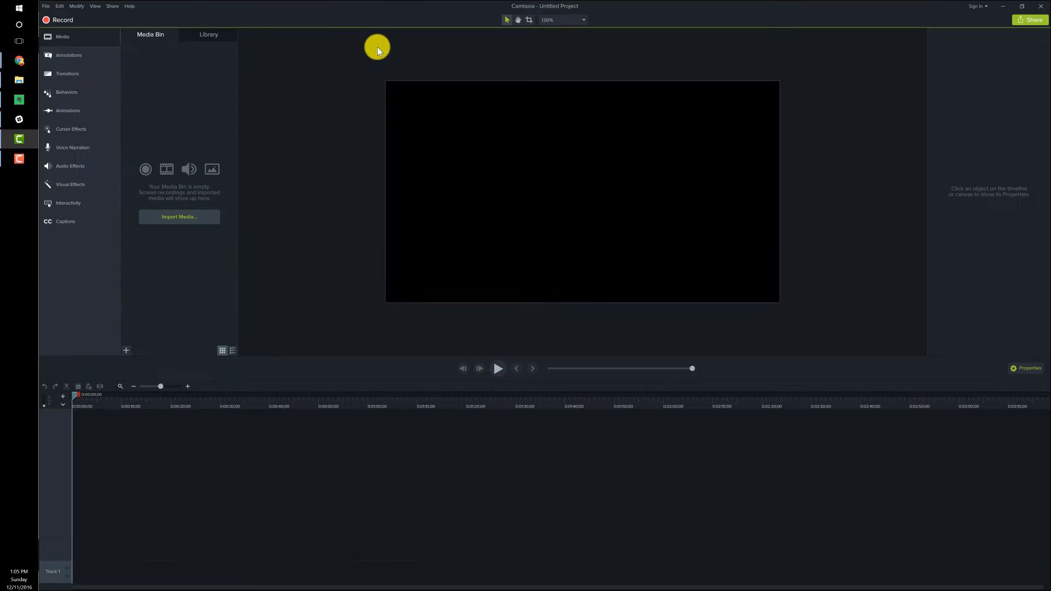
left_click(18, 80)
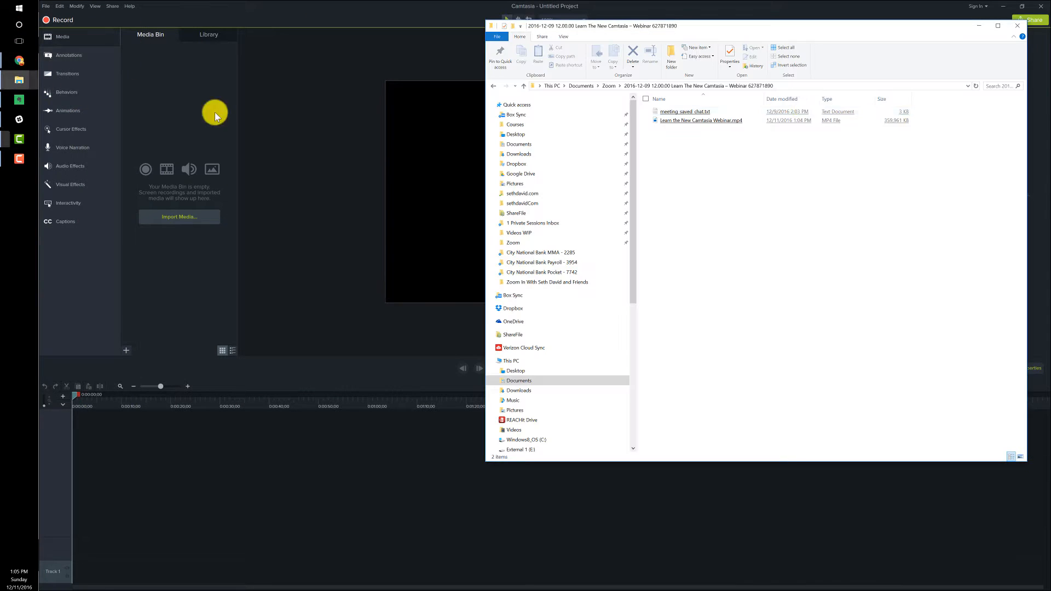
left_click(689, 123)
left_click_drag(689, 123, 477, 89)
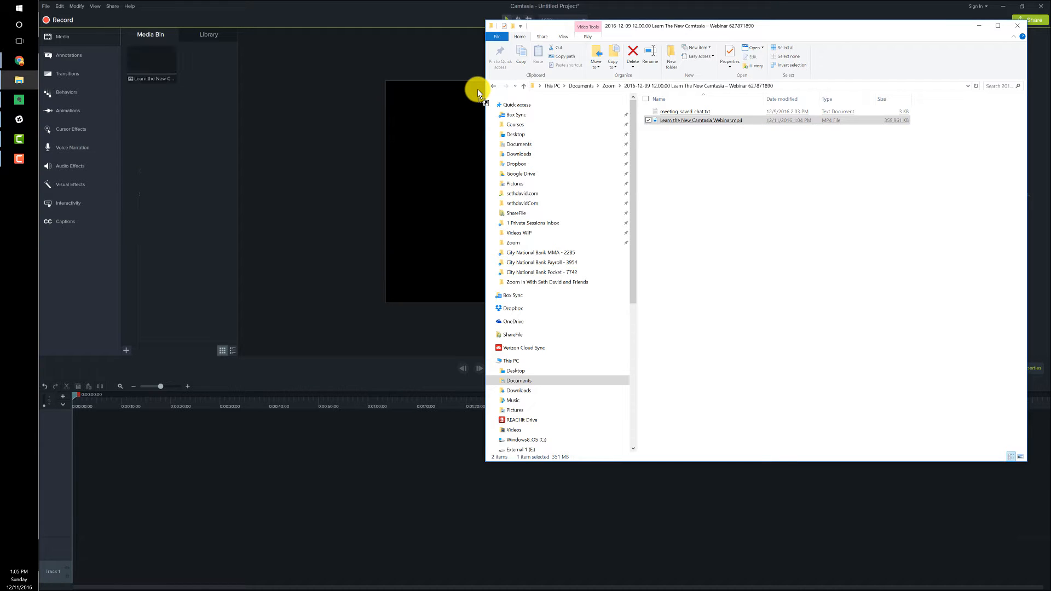
left_click(283, 164)
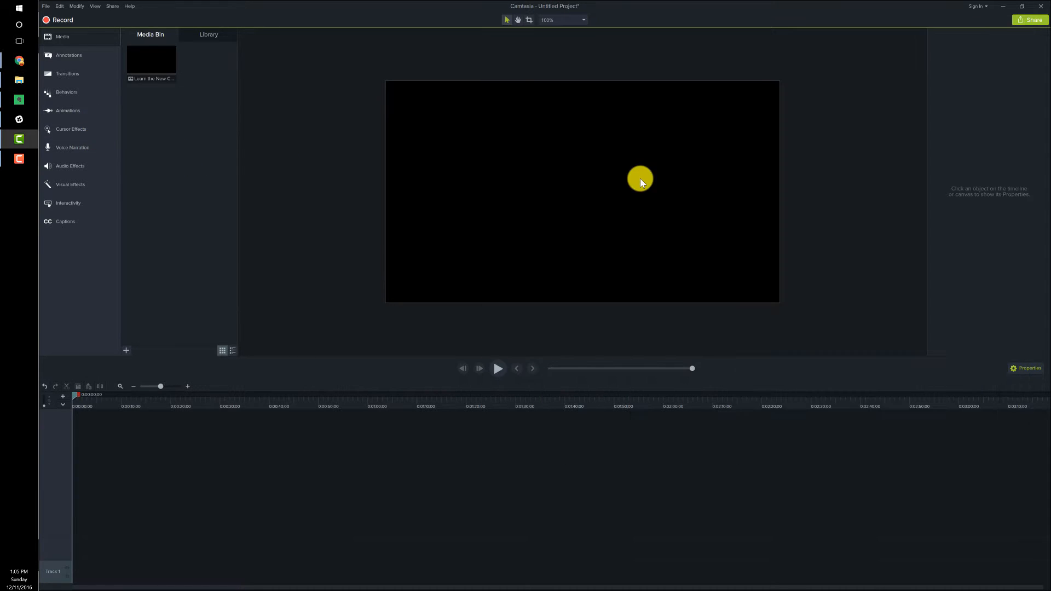
right_click(159, 67)
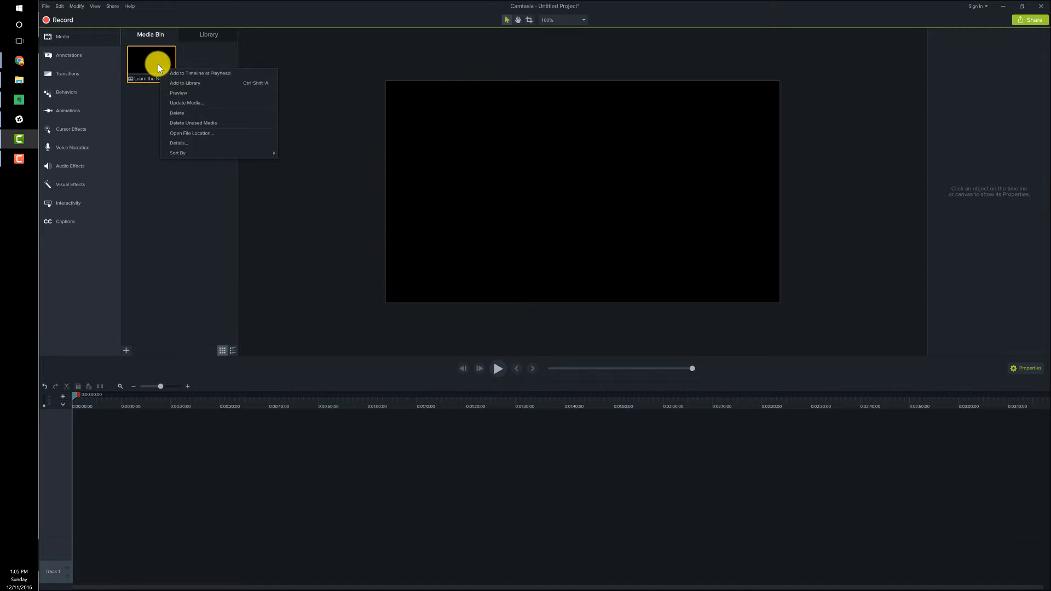
left_click(183, 74)
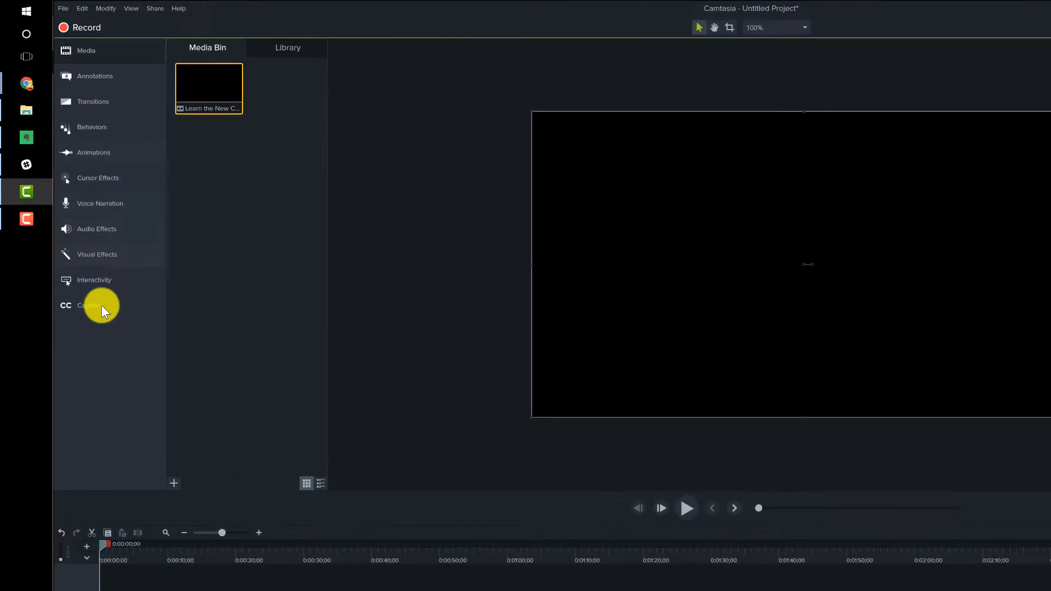
Add the SDCom Intro asset from the library to the timeline at the playhead.
left_click(359, 65)
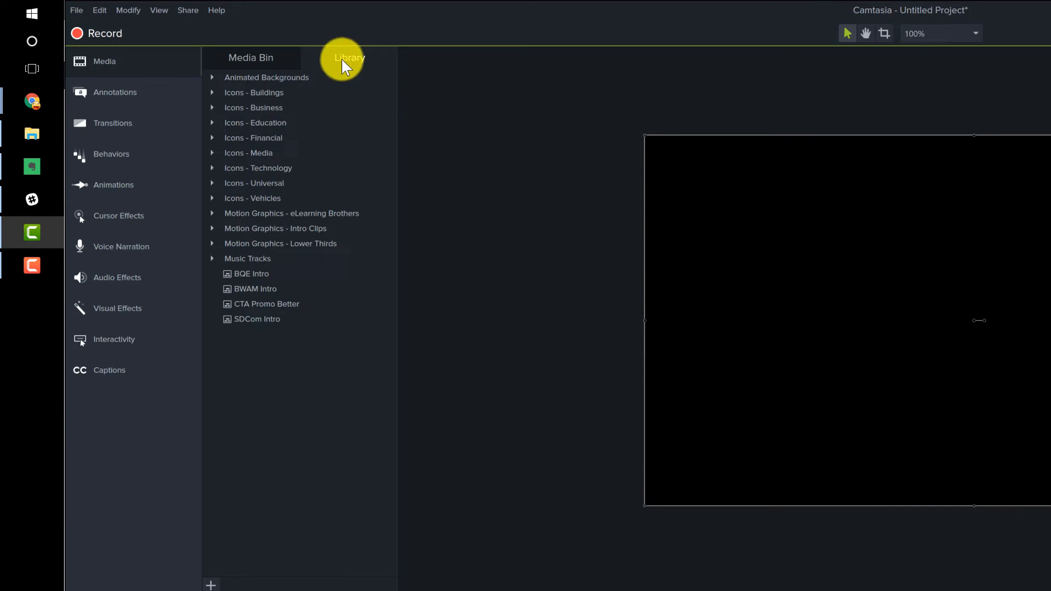
right_click(256, 321)
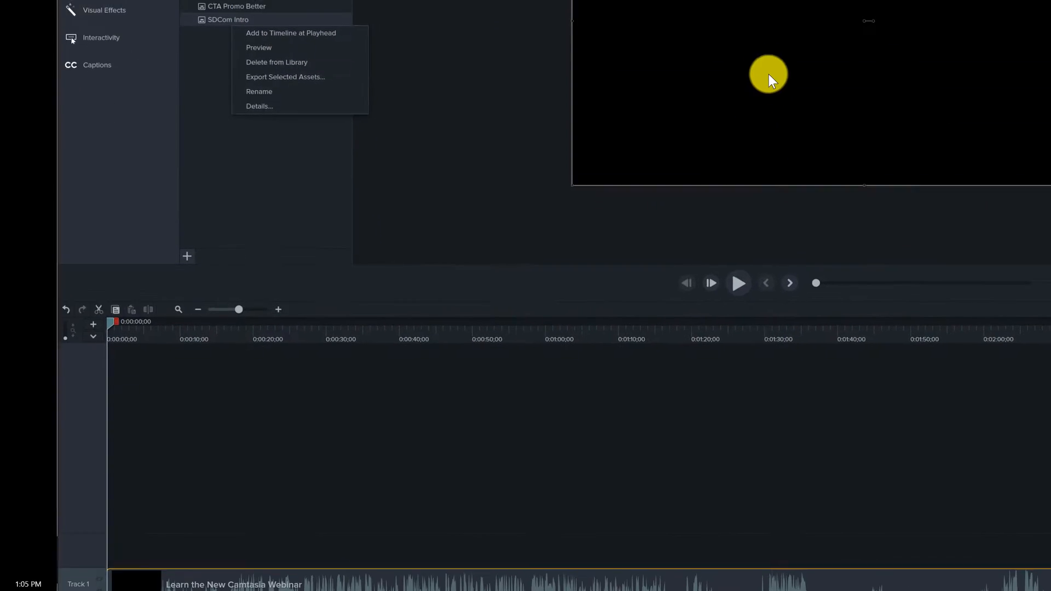
left_click(321, 336)
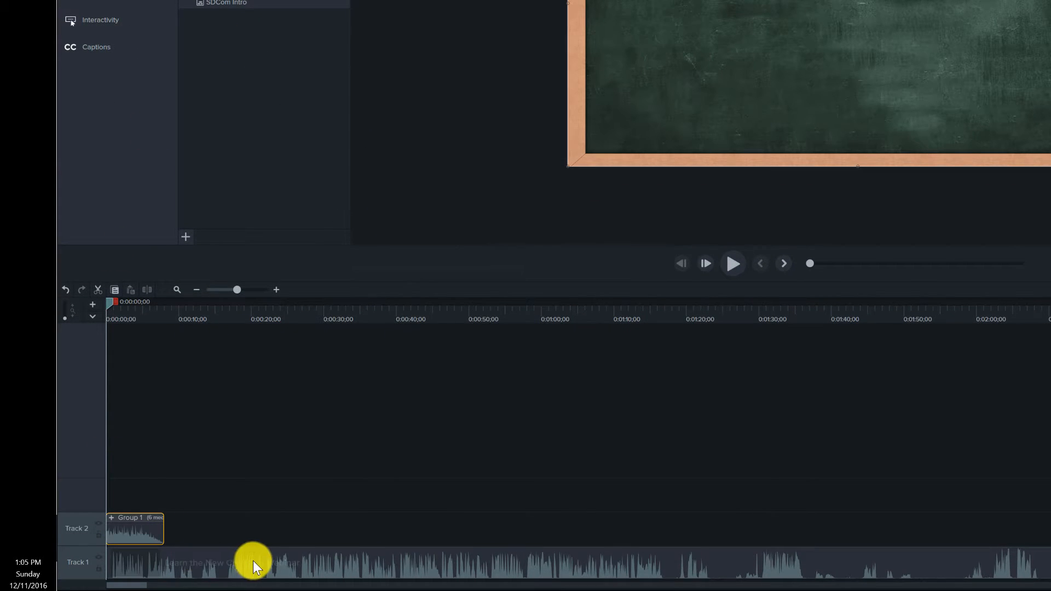
Shift the webinar clip away from the start of Track 1 and move the intro group into the freed space.
left_click_drag(253, 560, 275, 561)
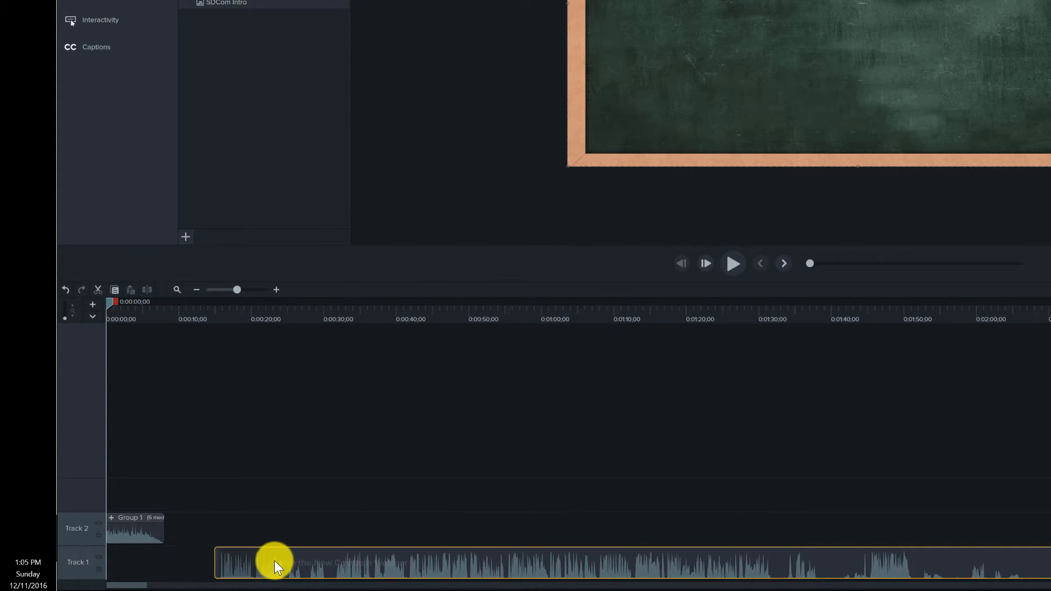
left_click(129, 534)
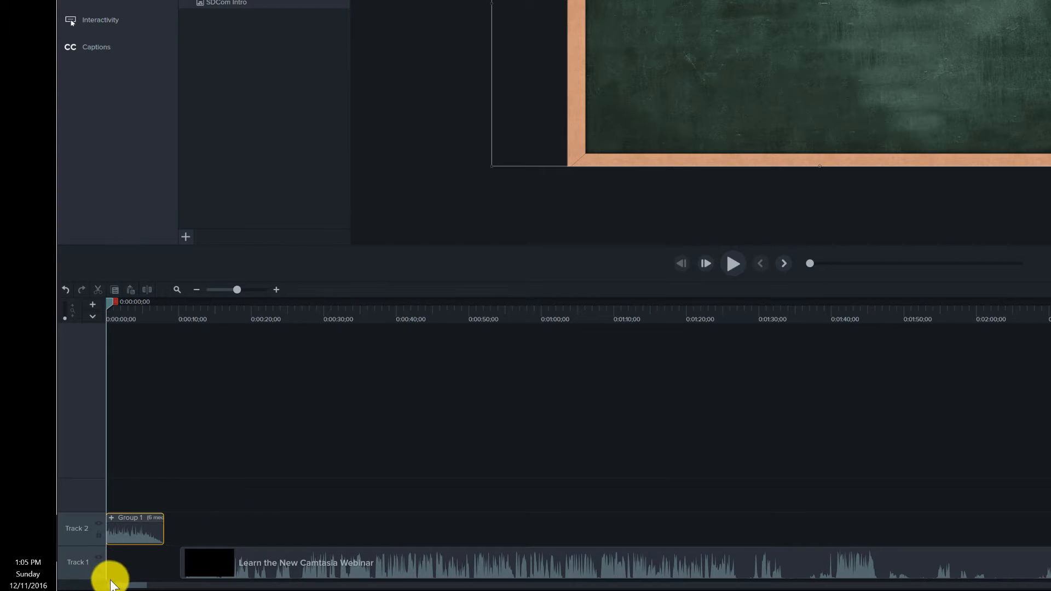
left_click_drag(110, 580, 115, 580)
Ungroup the intro and move the webinar clip to Track 2, directly against the end of the intro clips.
right_click(143, 560)
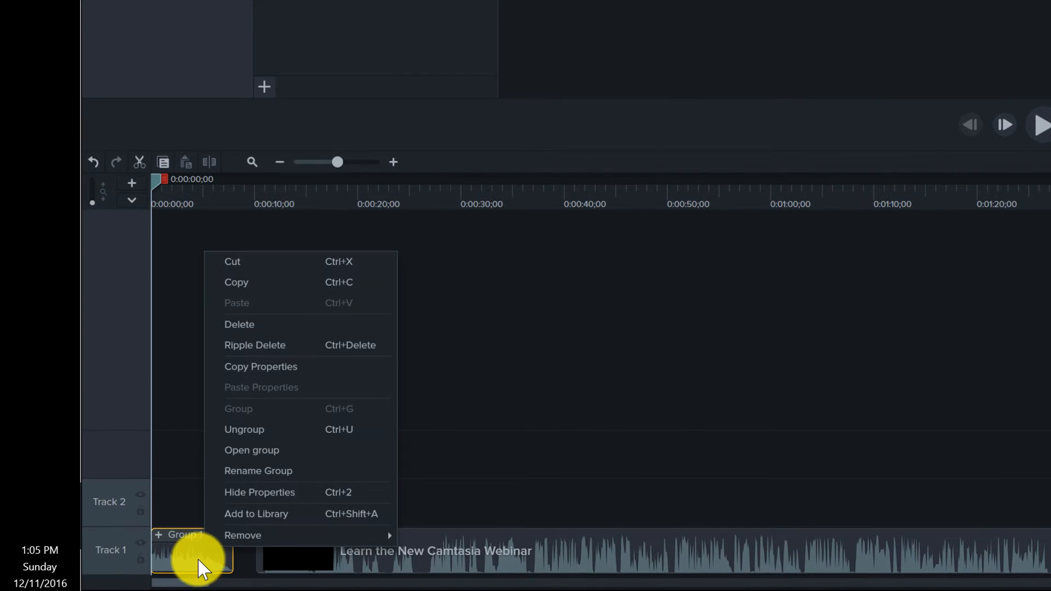
left_click(247, 433)
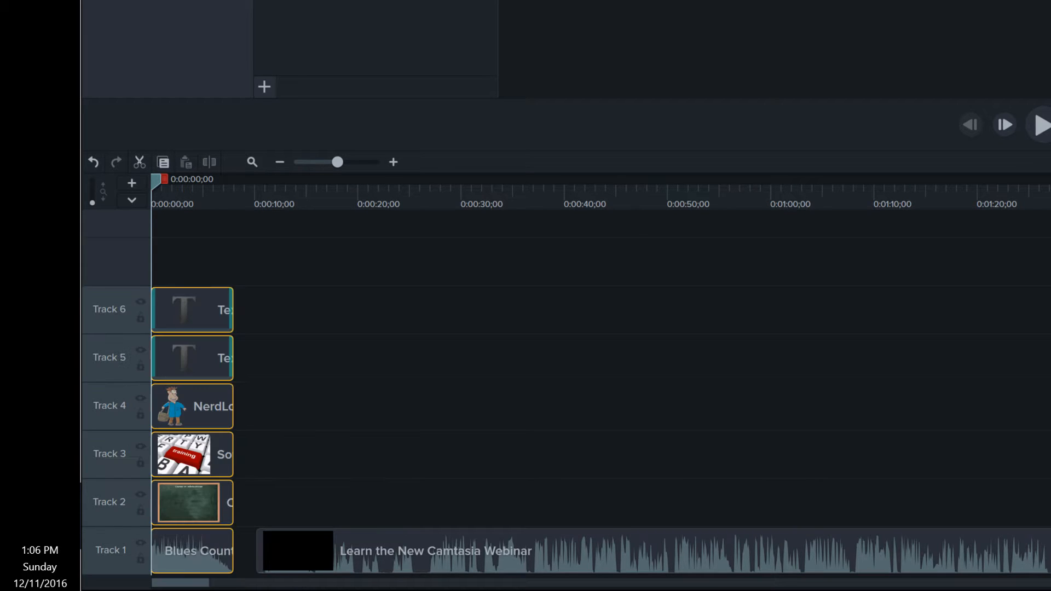
left_click_drag(284, 553, 271, 508)
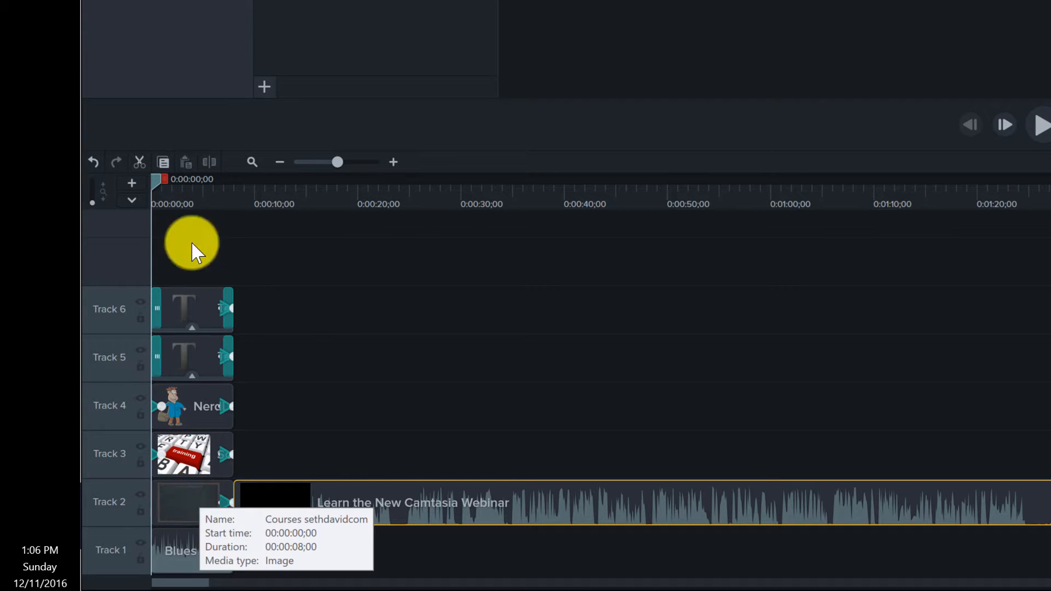
Replace the intro's "[Title Goes Here]" placeholder on Track 6 with "Learn the New Camtasia Webinar".
left_click(185, 192)
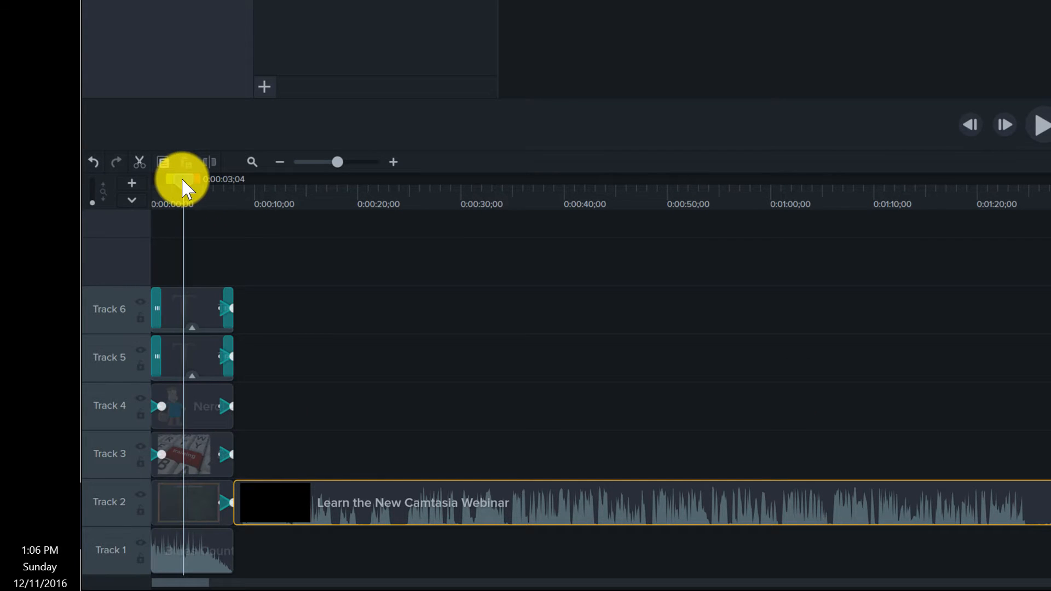
left_click(192, 305)
key("ctrl+Home")
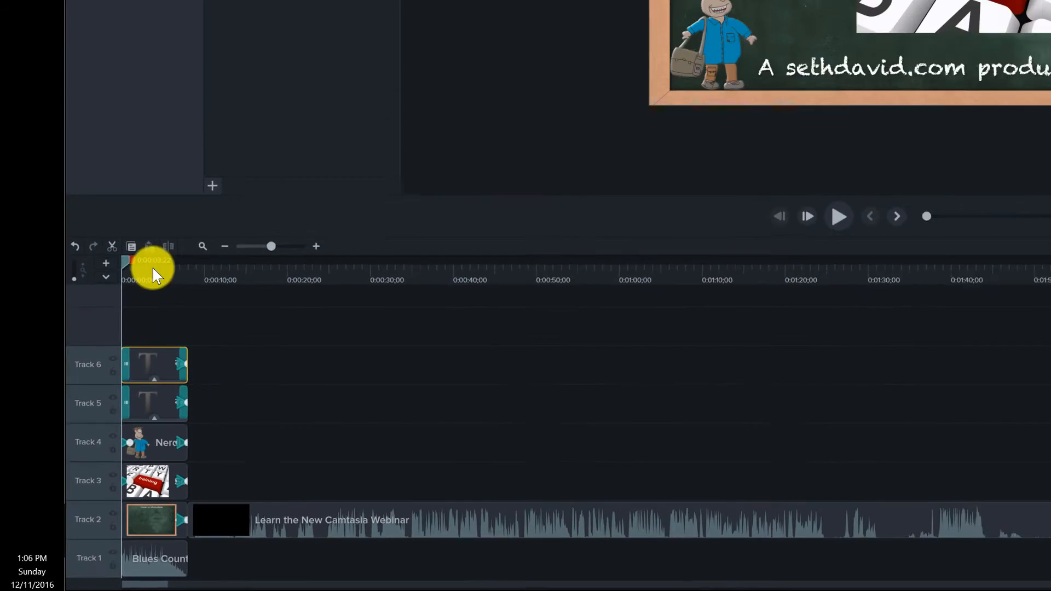
left_click(152, 269)
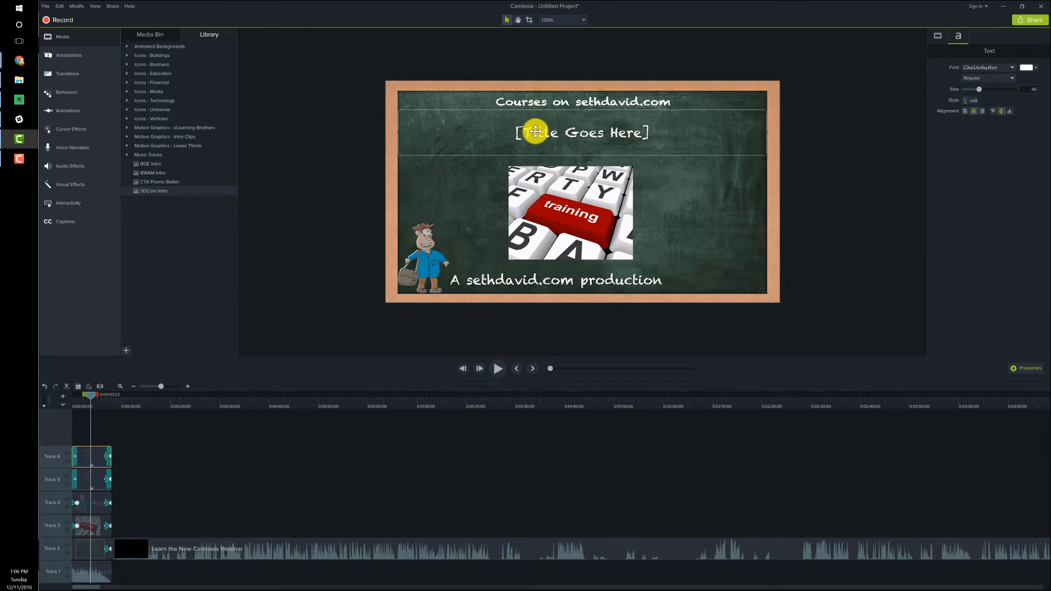
double_click(536, 136)
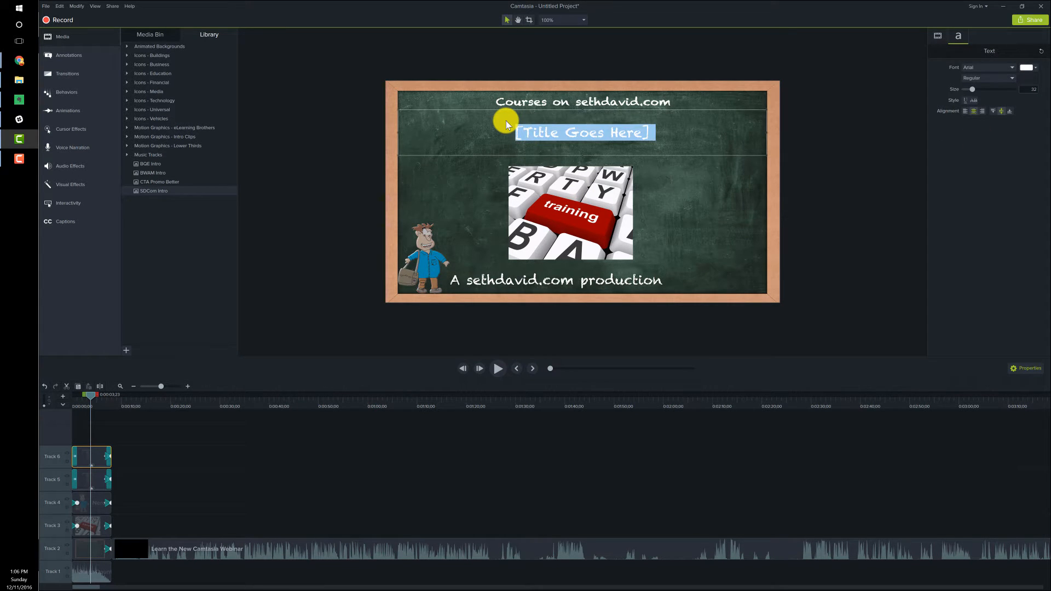
type("Lear")
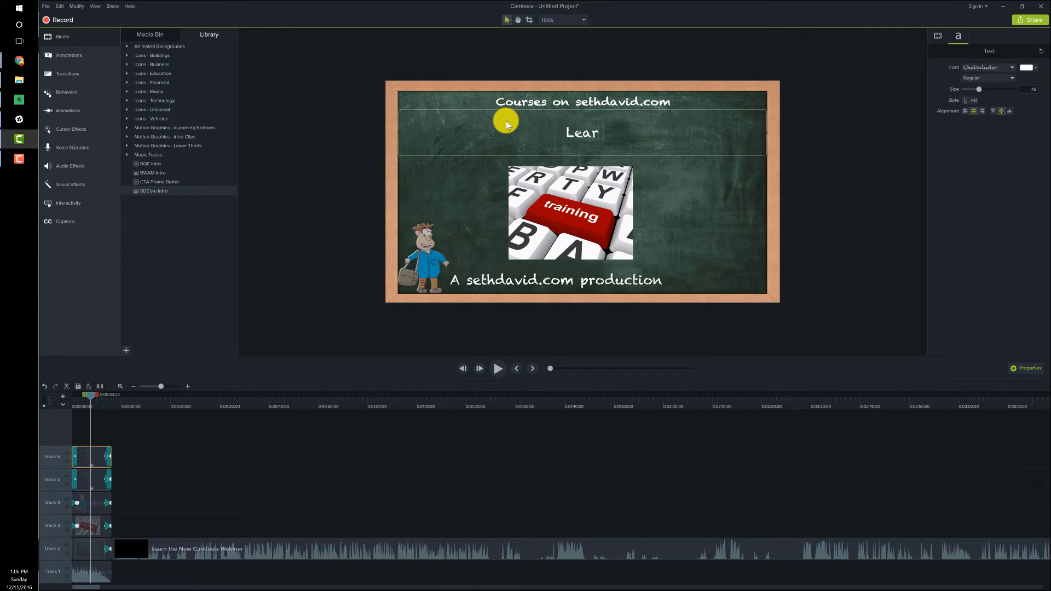
type("n the New Cam")
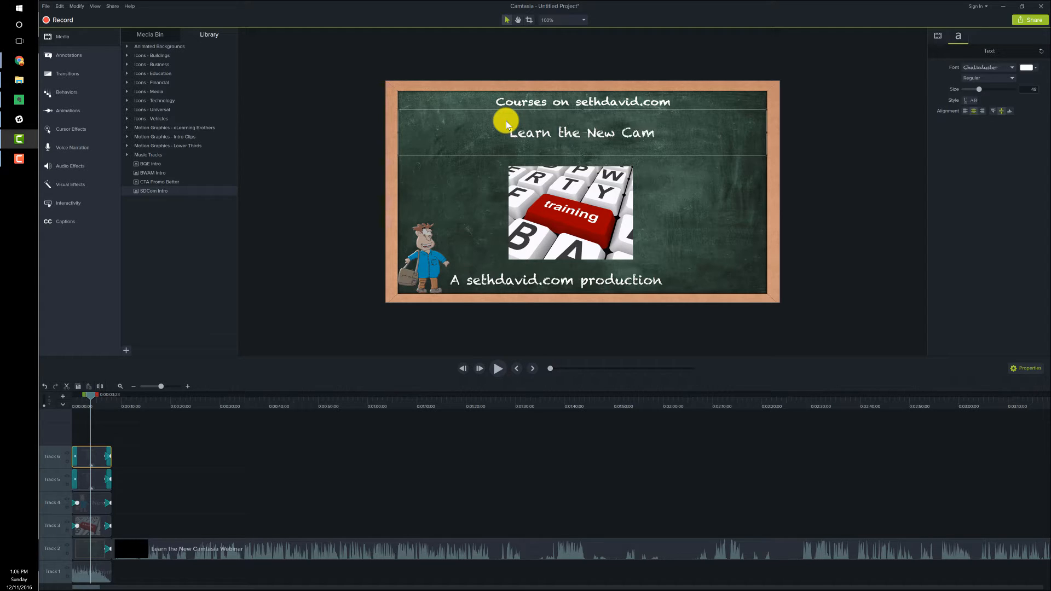
type("tasia ")
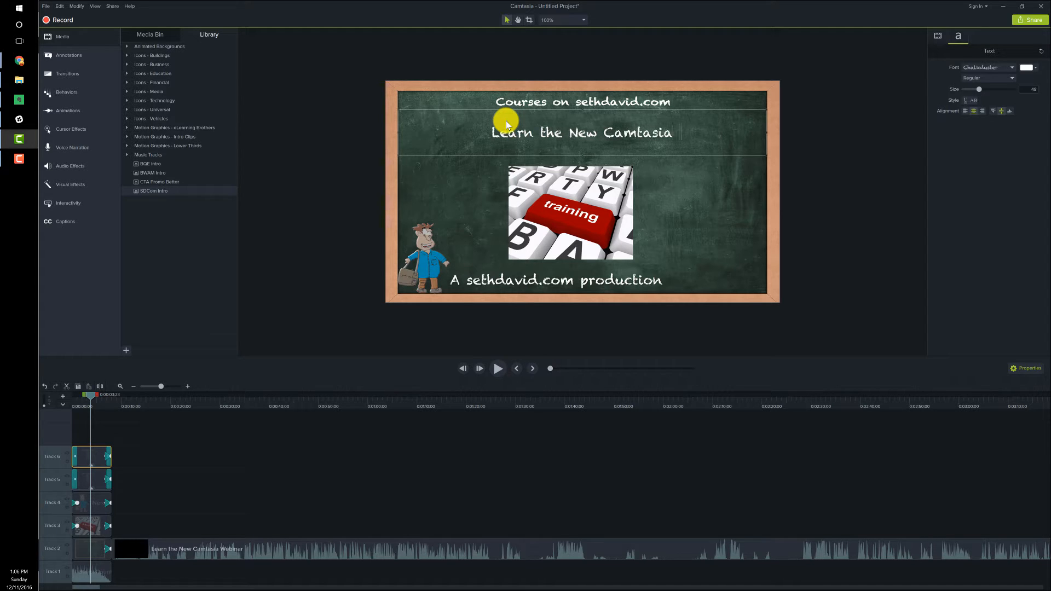
type("Webinar")
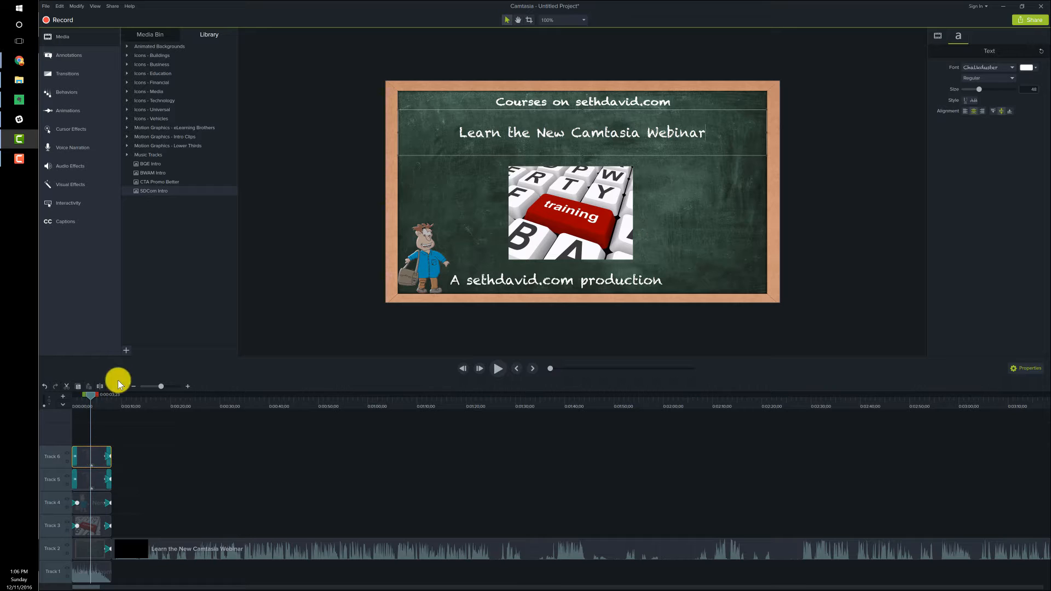
Add a Fade transition on Track 2 where the intro background clip meets the webinar clip.
left_click_drag(90, 398, 111, 396)
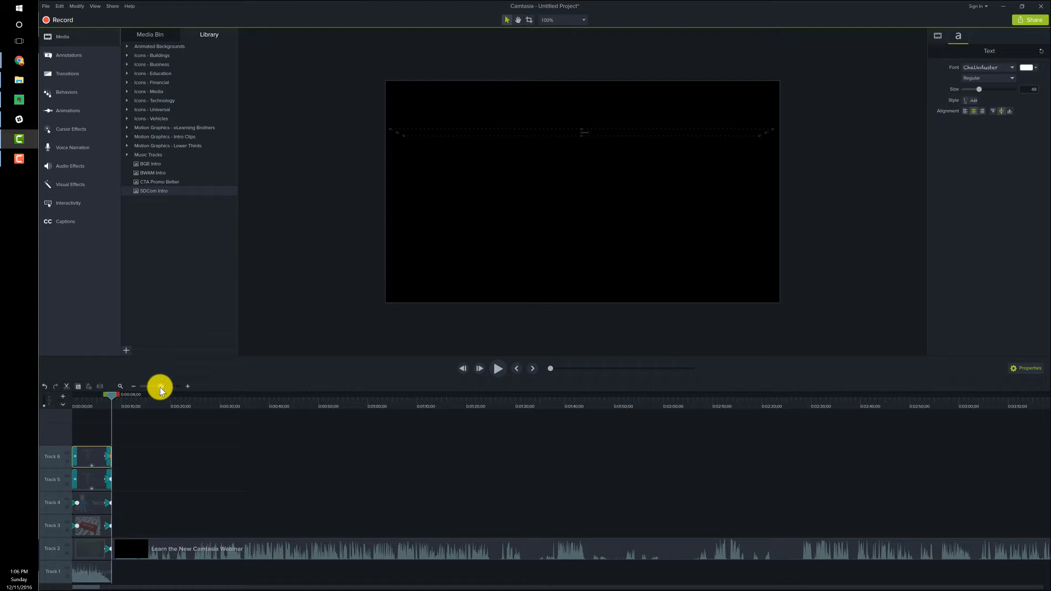
left_click_drag(160, 387, 166, 386)
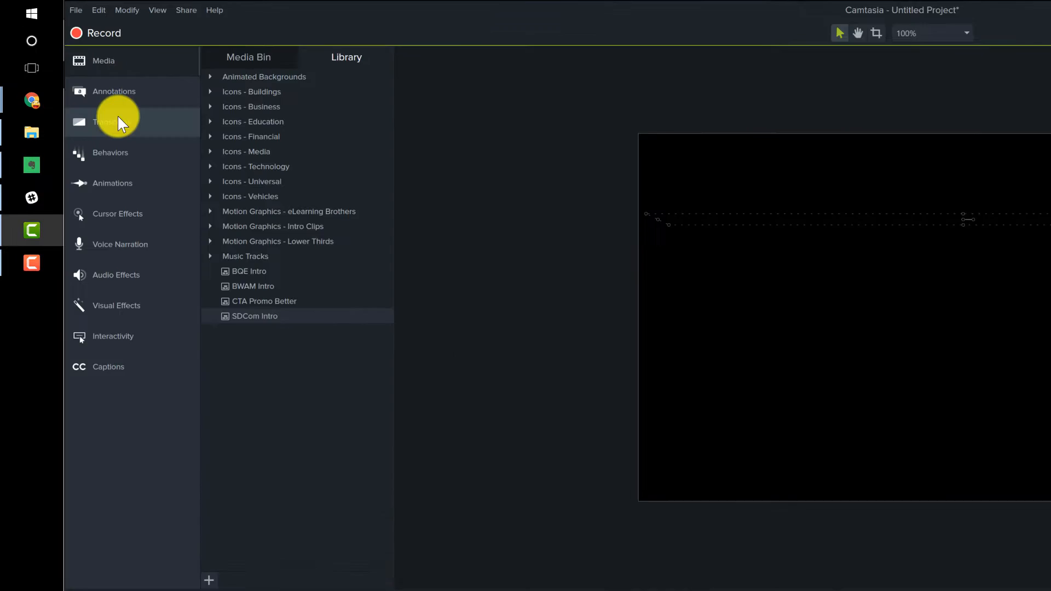
left_click(67, 73)
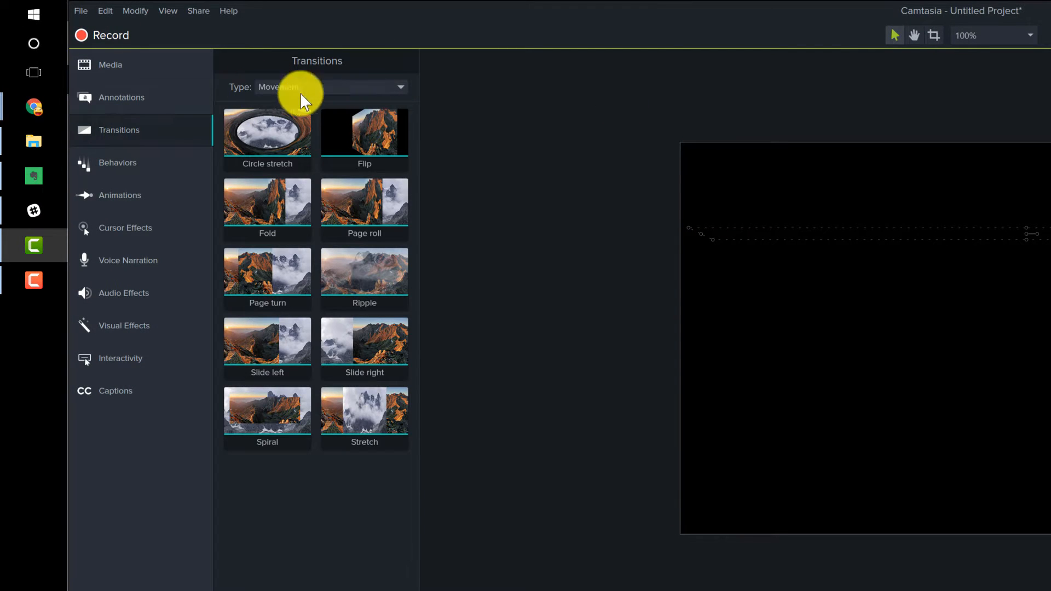
left_click(281, 87)
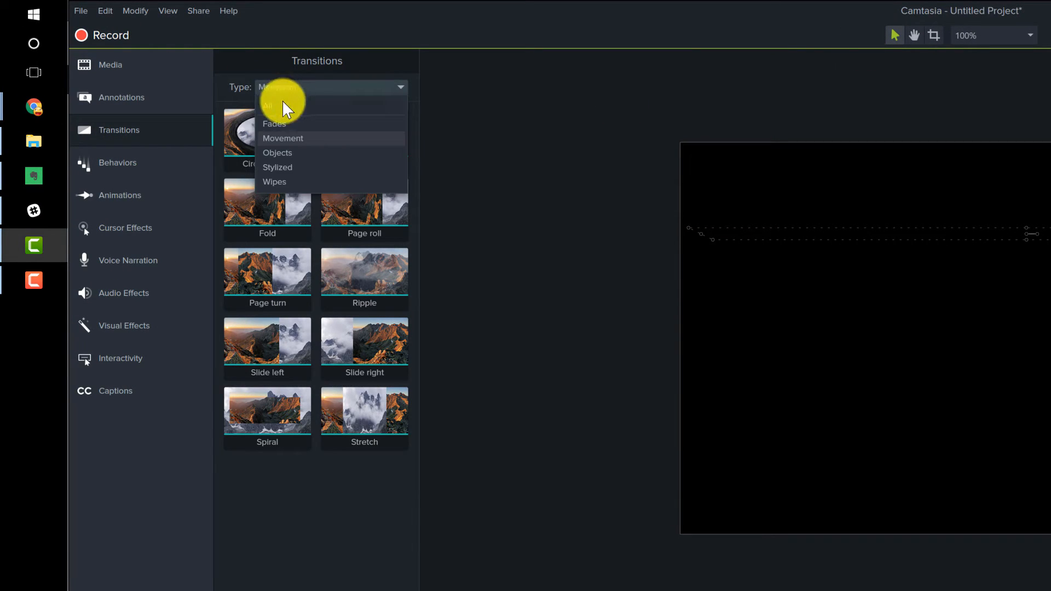
left_click(283, 102)
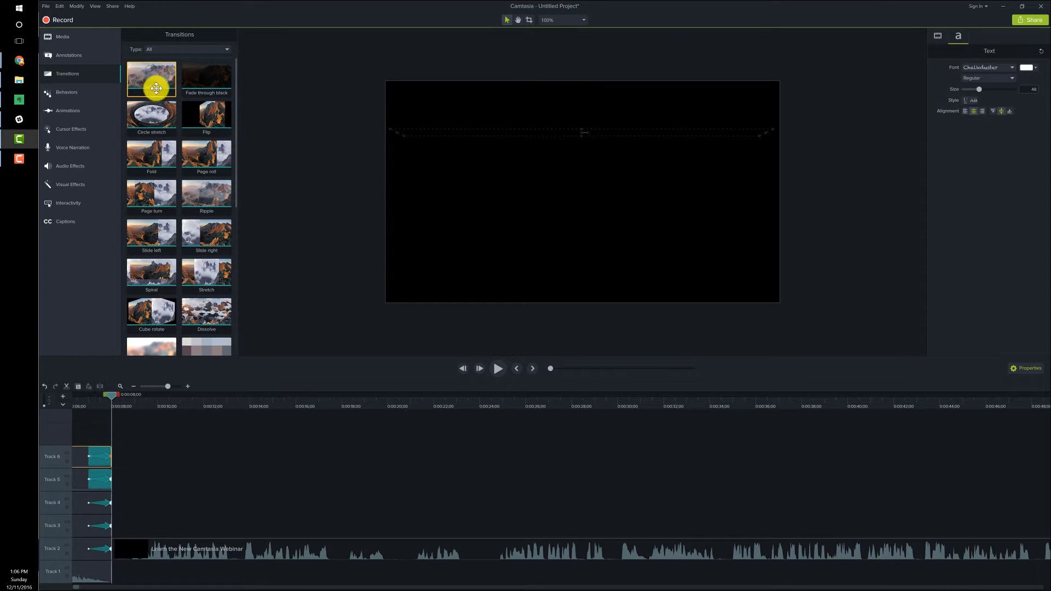
left_click_drag(186, 97, 117, 552)
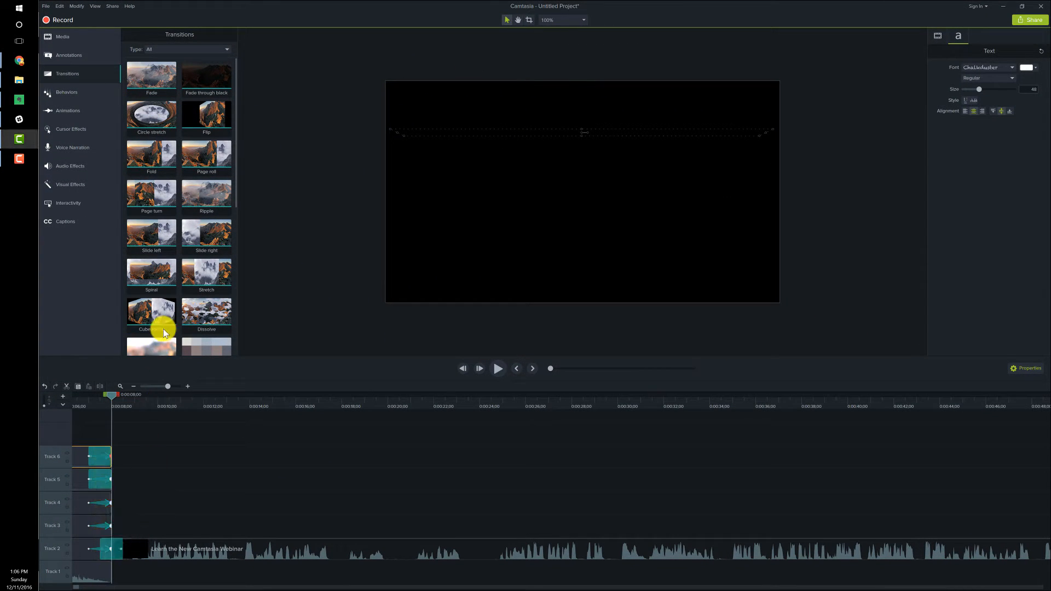
Play the timeline from about 0:00:05;20 into the webinar to check the transition out of the intro.
left_click_drag(179, 386, 183, 387)
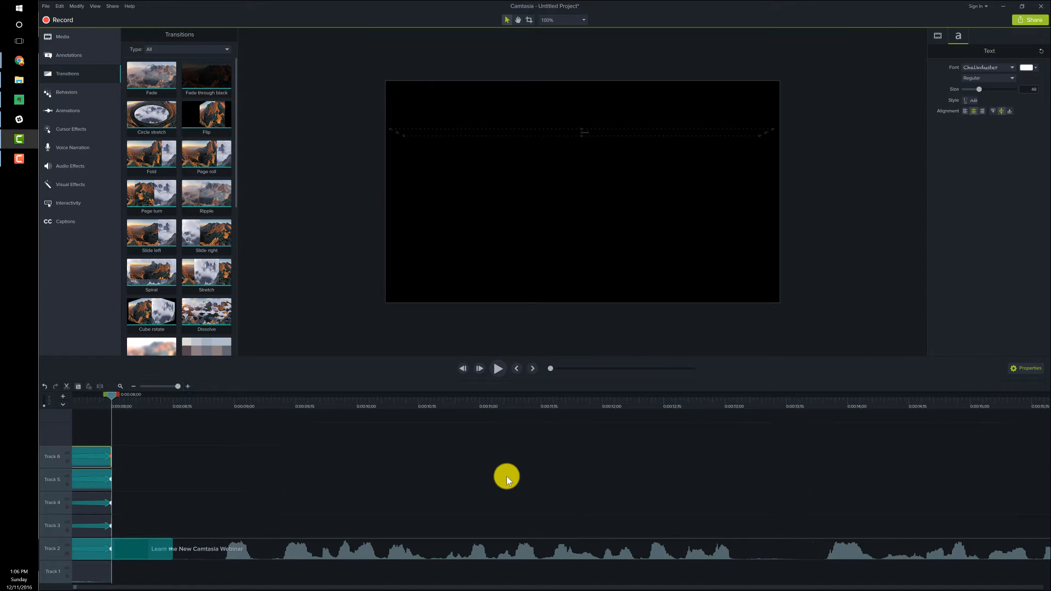
left_click(119, 579)
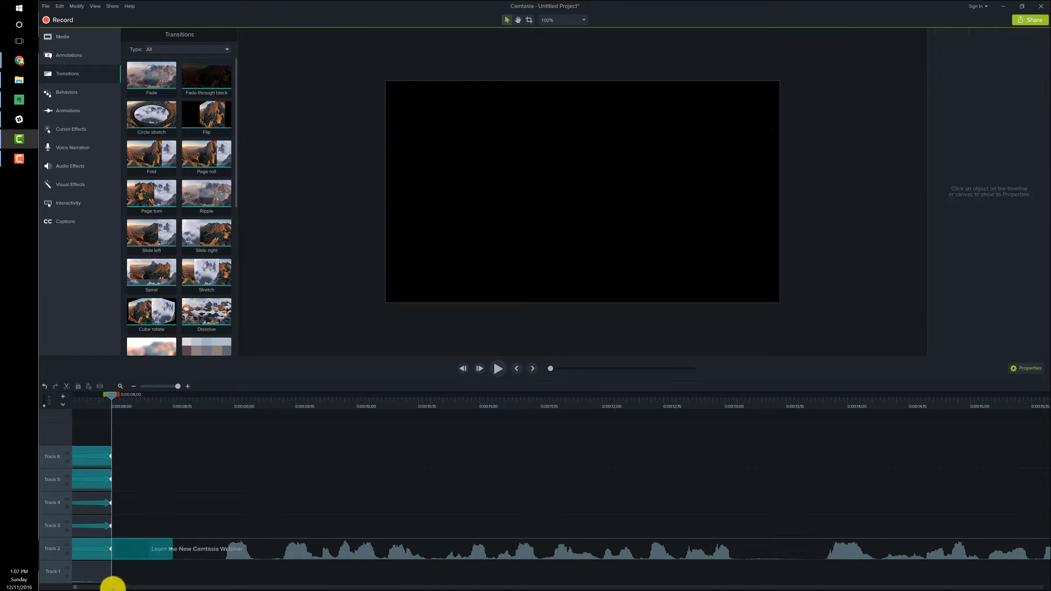
left_click(112, 588)
left_click(71, 588)
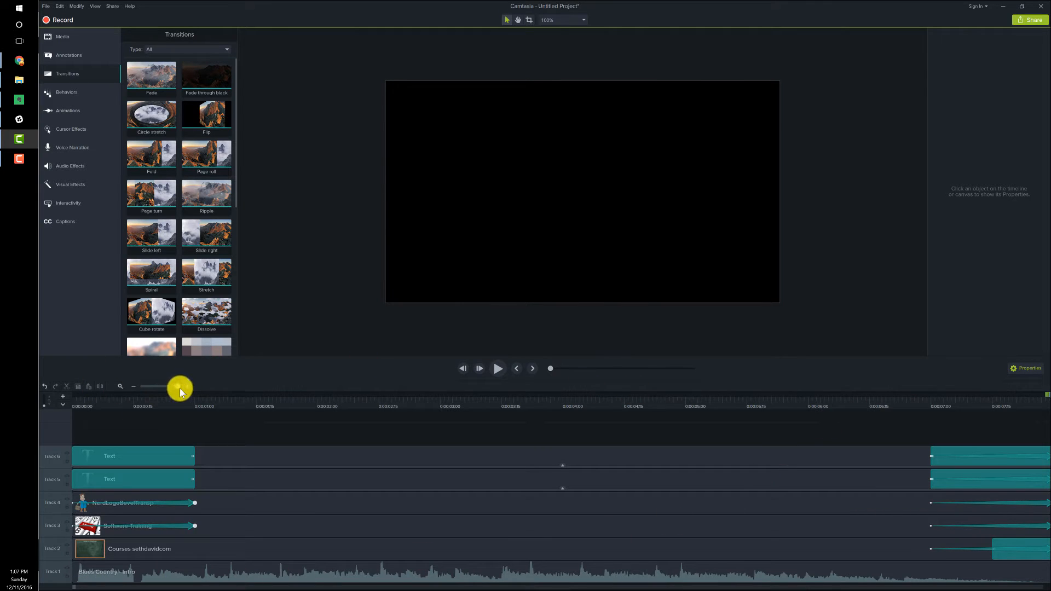
left_click_drag(173, 387, 169, 387)
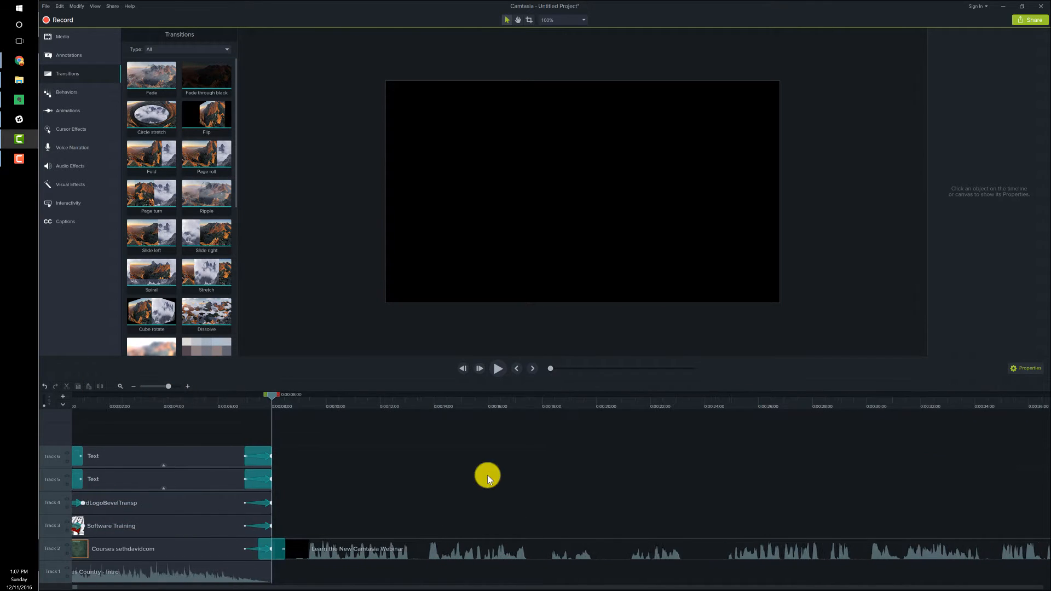
left_click(212, 403)
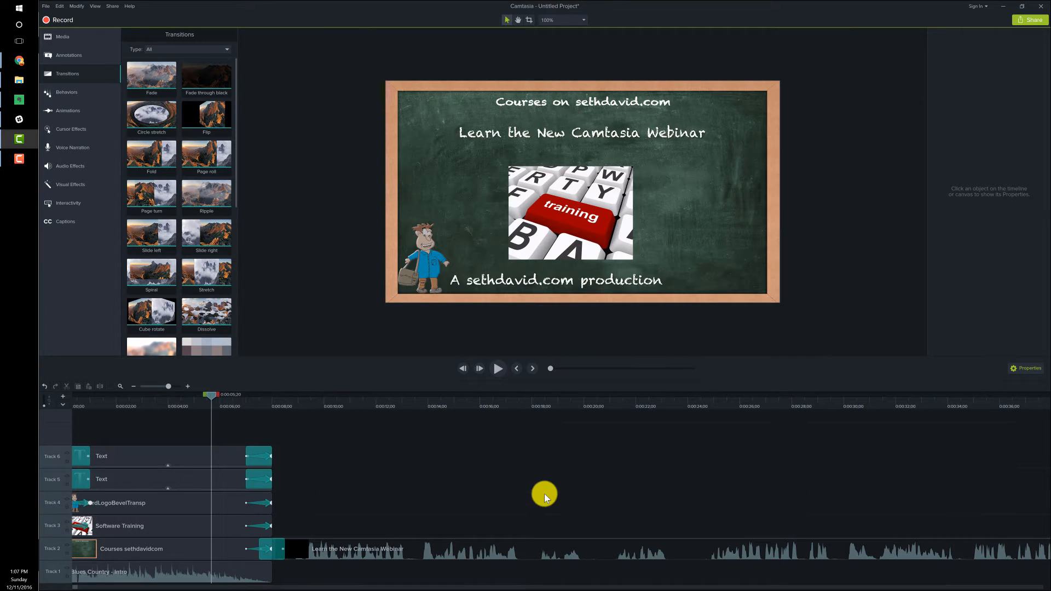
left_click(498, 367)
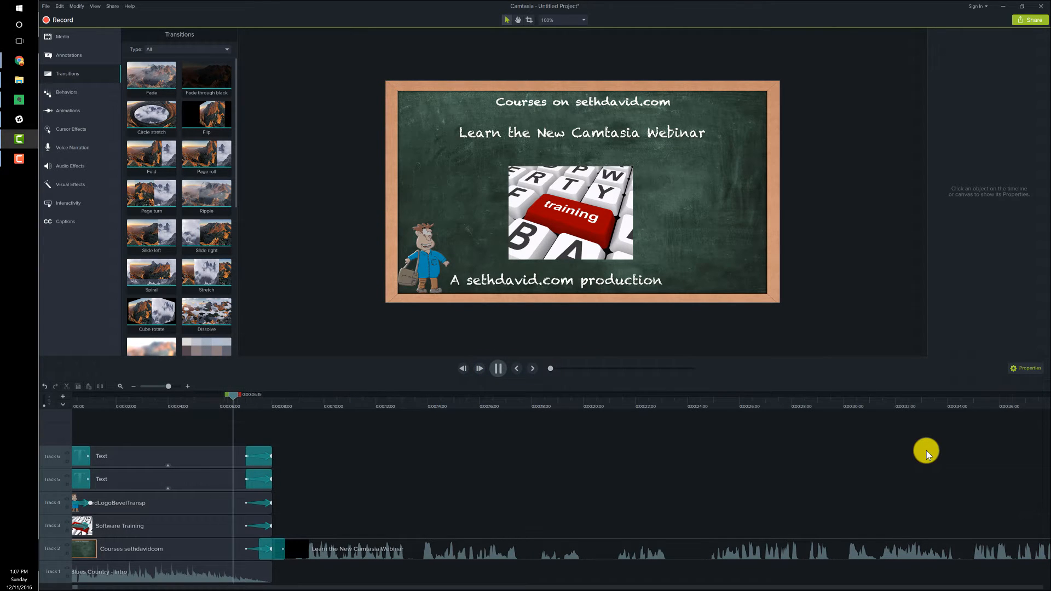
left_click(498, 369)
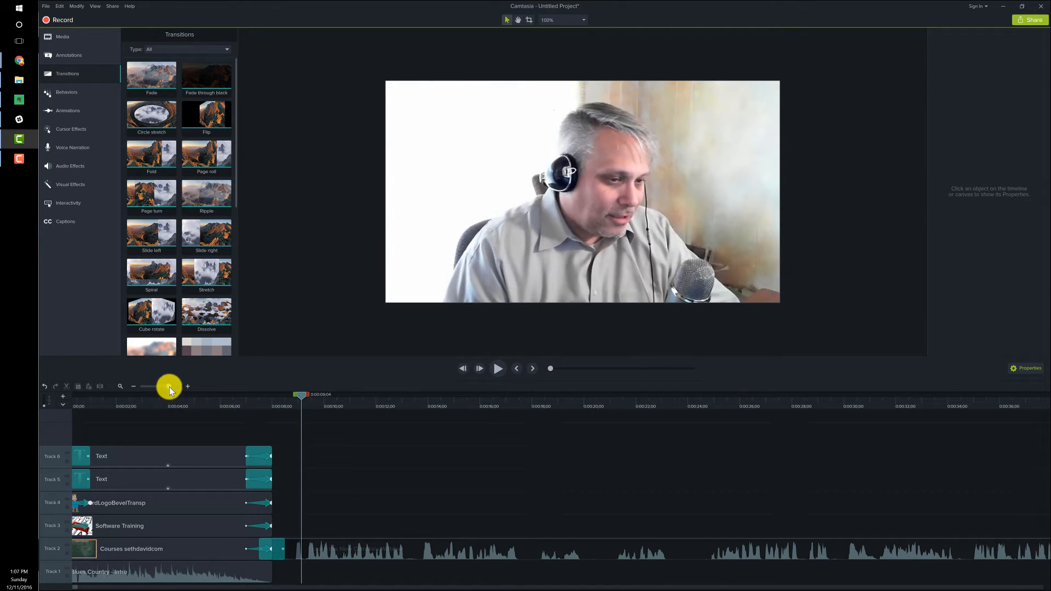
Locate the quiet break in the webinar clip's waveform near 0:57:00 and bring the playhead close to where it begins.
left_click_drag(167, 388, 162, 387)
left_click_drag(160, 387, 150, 386)
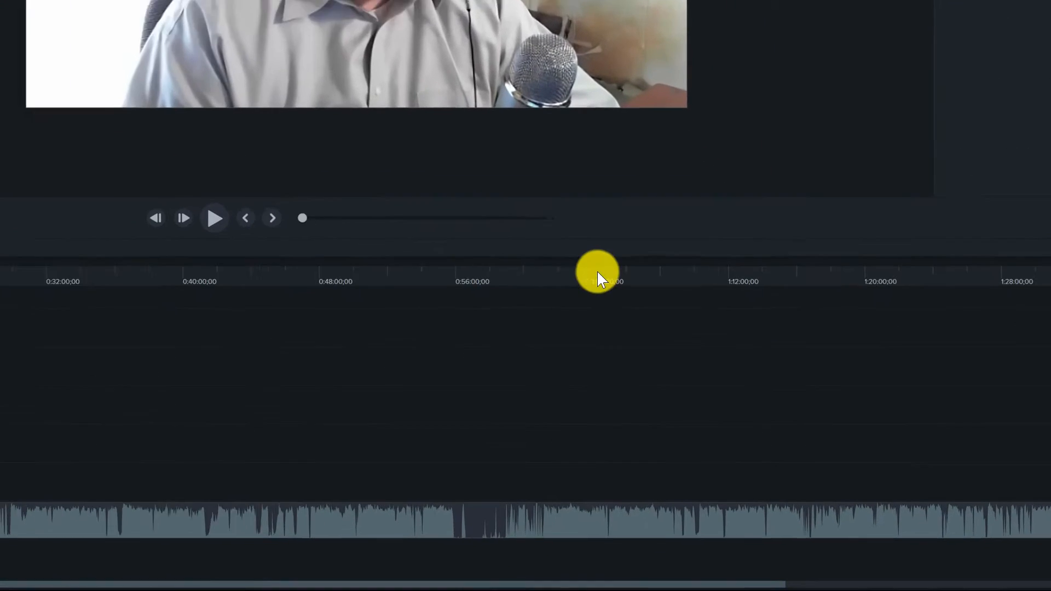
left_click(729, 407)
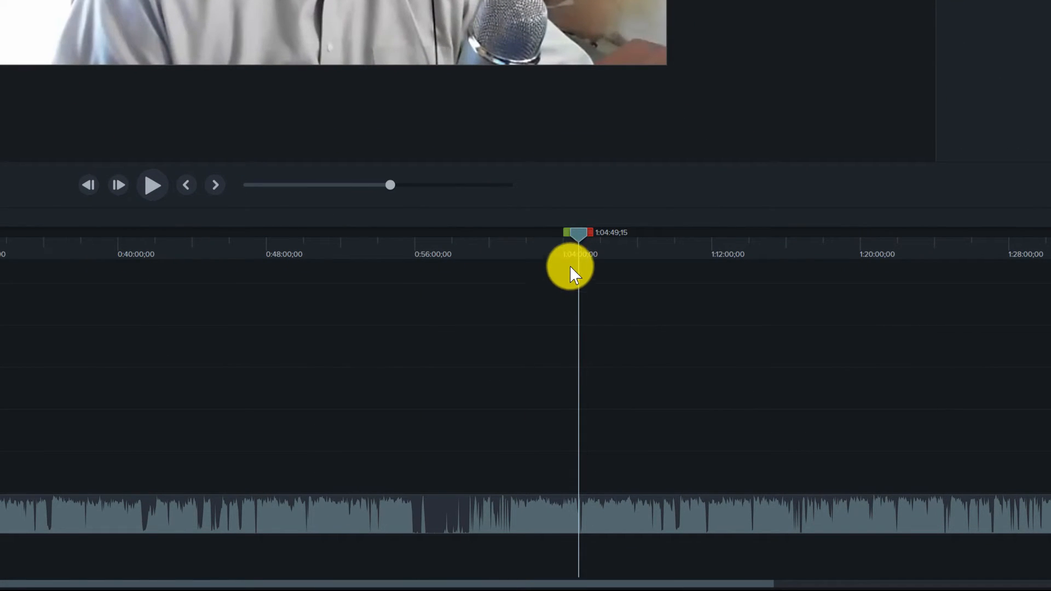
left_click_drag(573, 229, 433, 234)
mouse_move(441, 517)
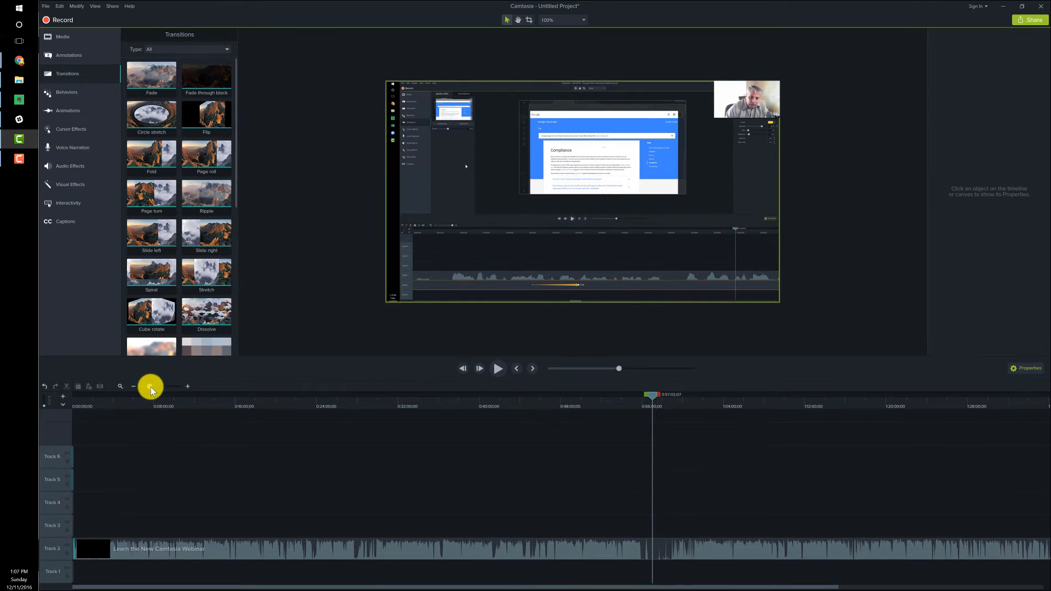
left_click_drag(150, 385, 162, 386)
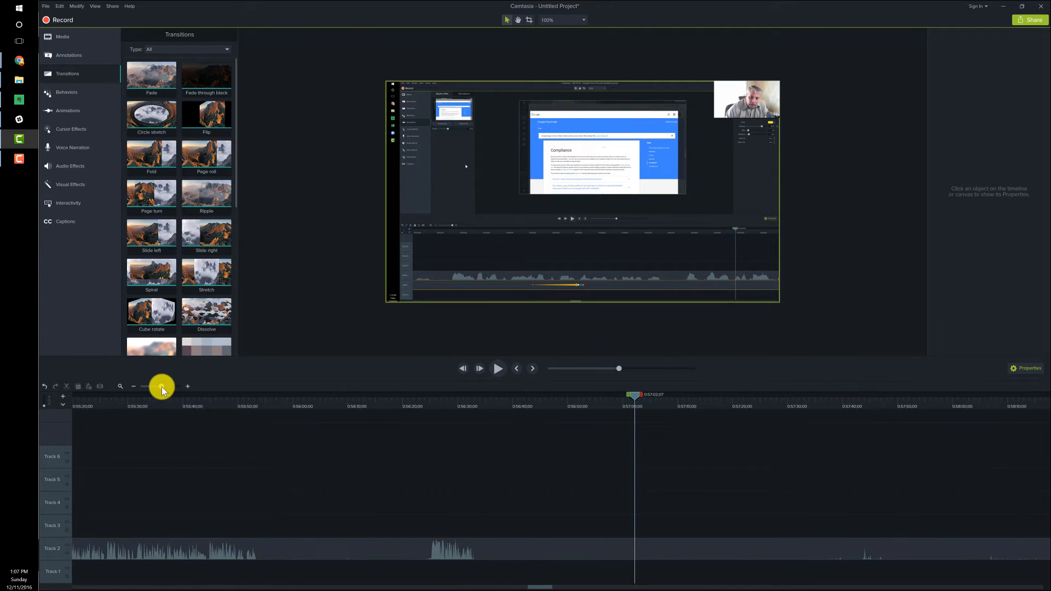
left_click(174, 403)
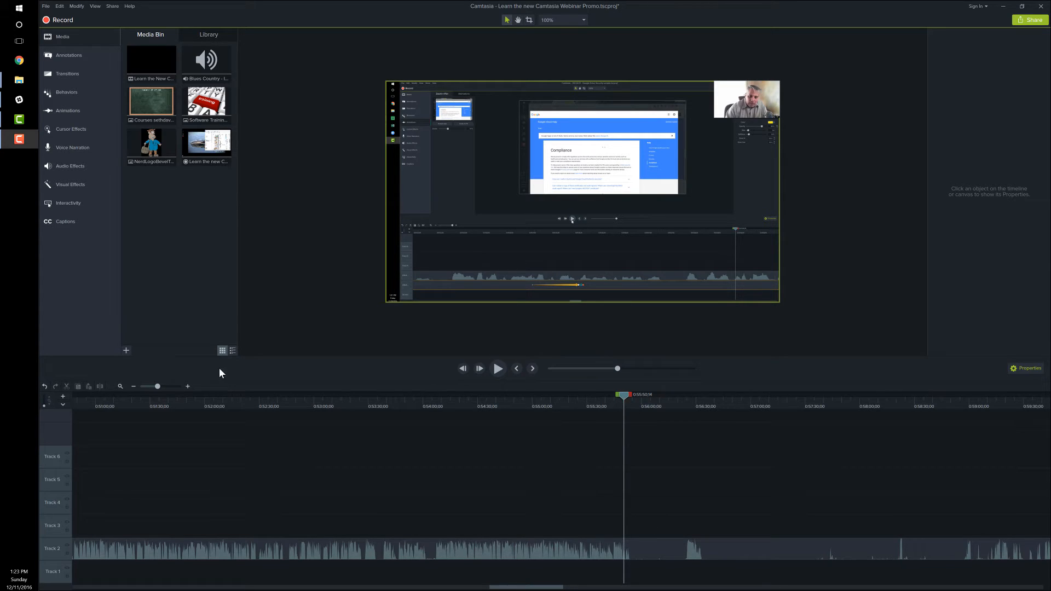
Split the webinar clip on Track 2 at 0:55:53;29, just after the speech before the break ends.
left_click_drag(158, 387, 173, 387)
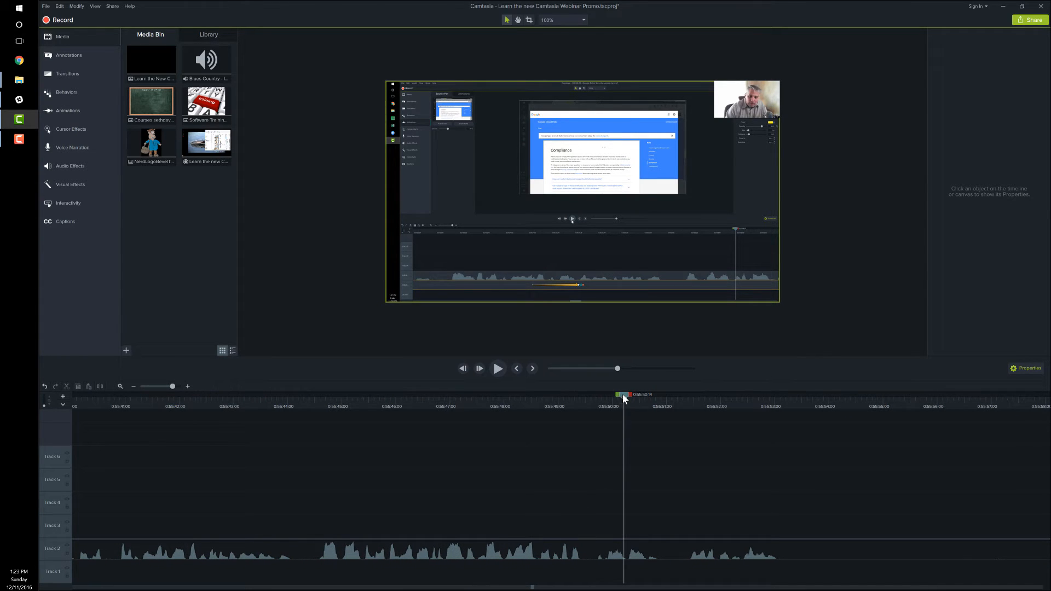
left_click_drag(622, 394, 480, 394)
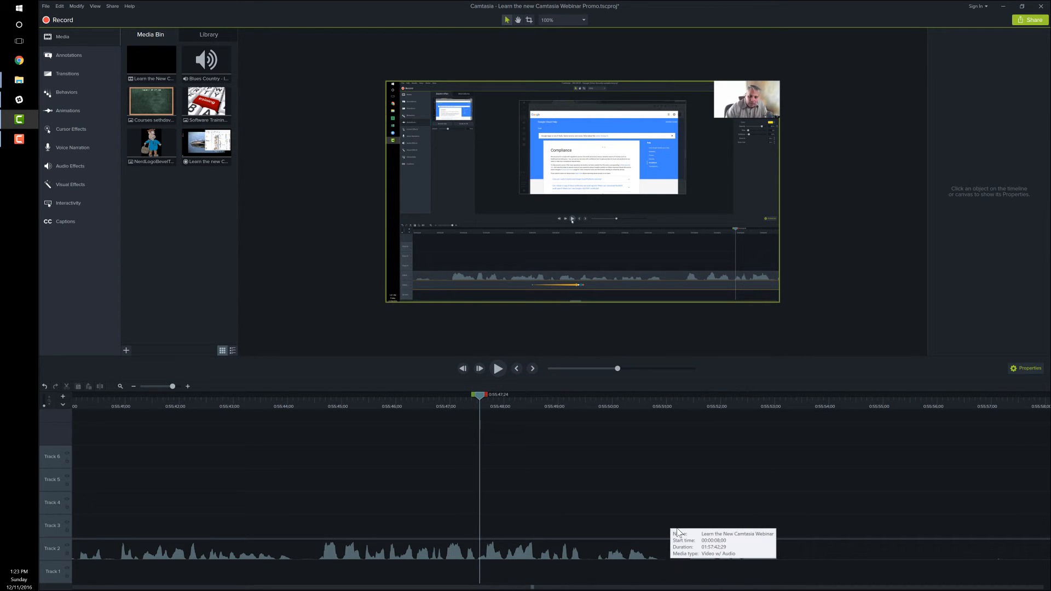
left_click(503, 372)
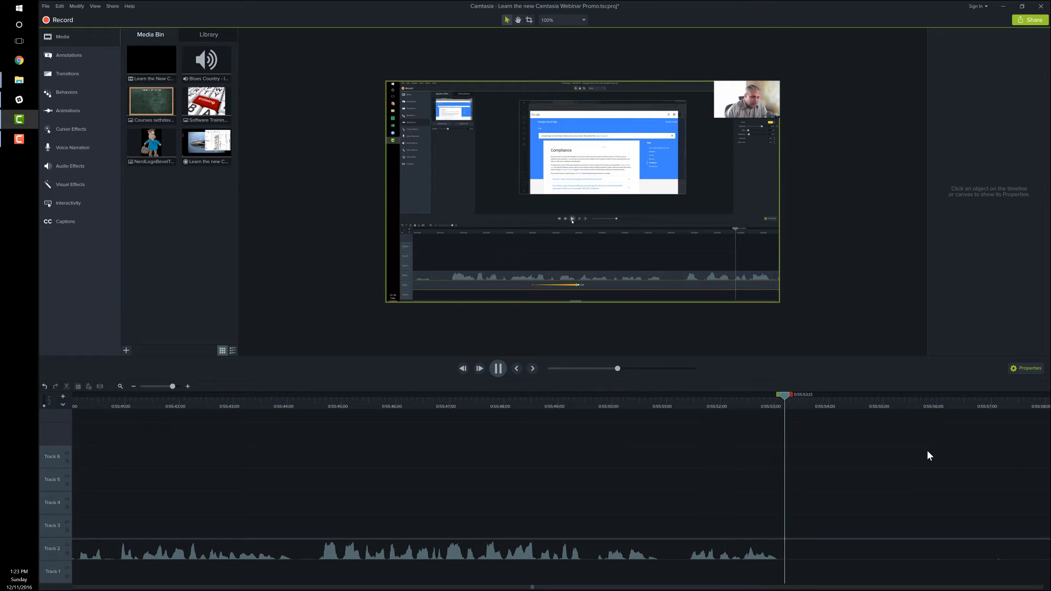
left_click(498, 368)
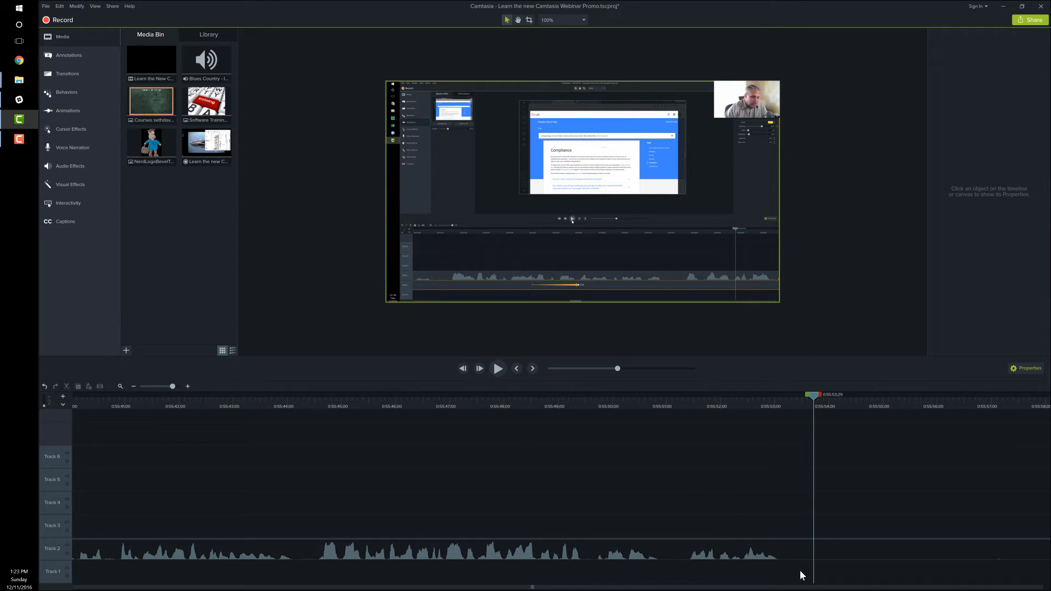
left_click_drag(171, 386, 157, 387)
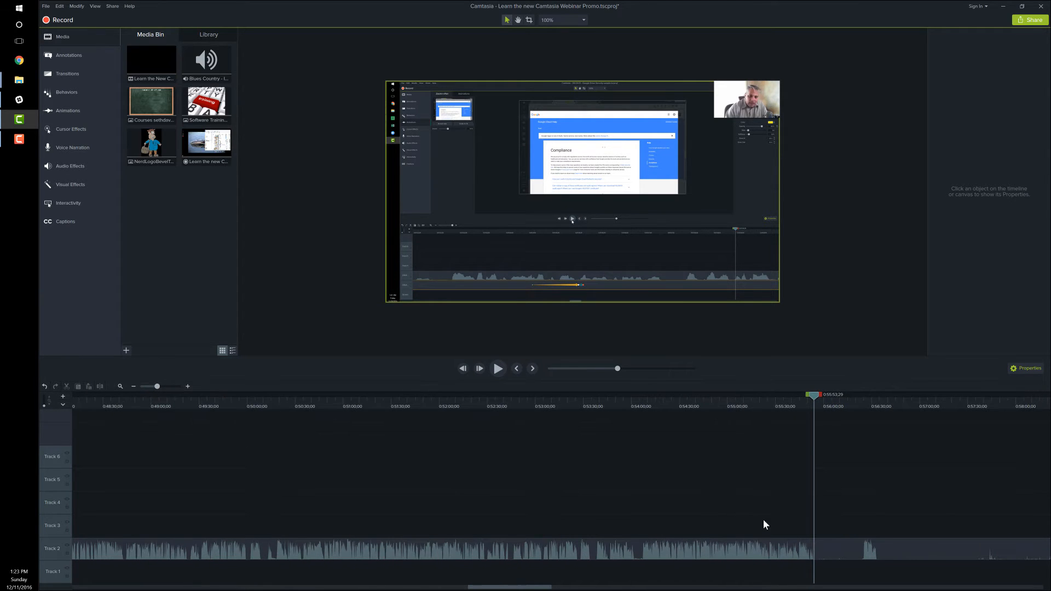
left_click(810, 553)
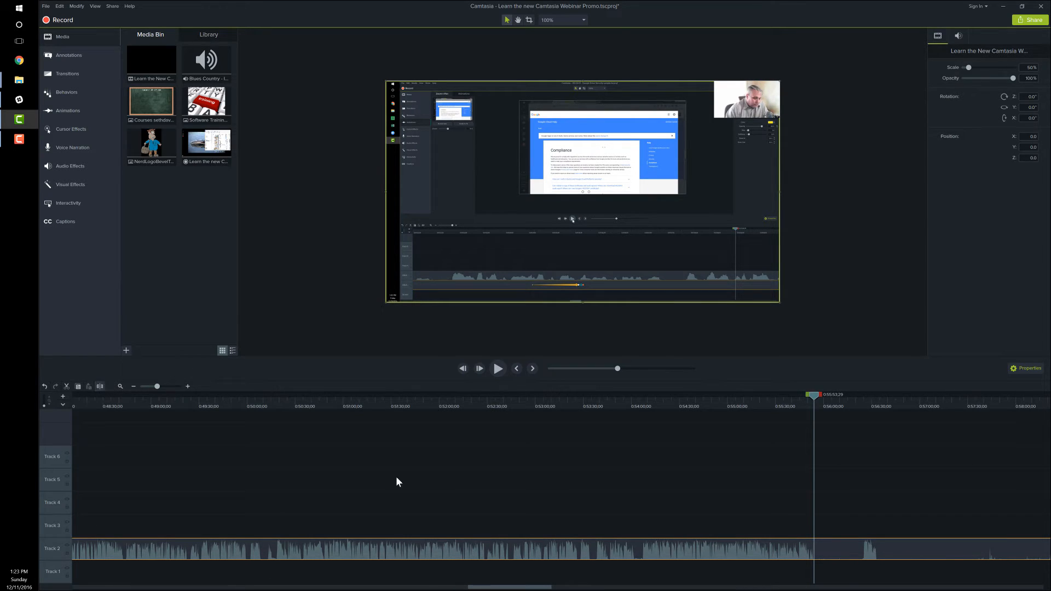
left_click(100, 386)
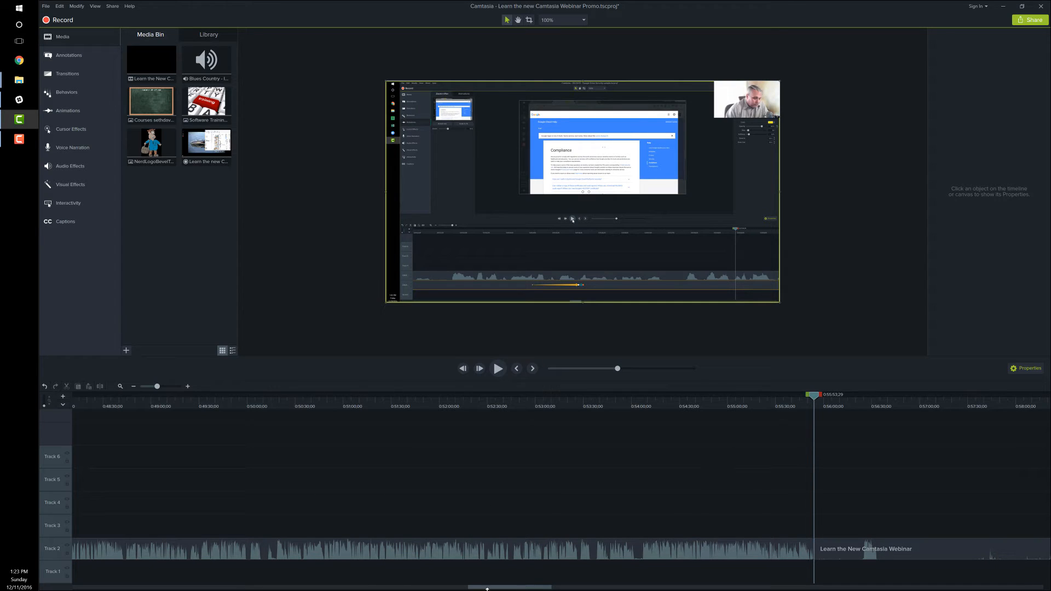
Split the webinar clip on Track 2 at 0:58:58;22, just before the speech resumes after the break.
scroll(555, 589, "right", 2)
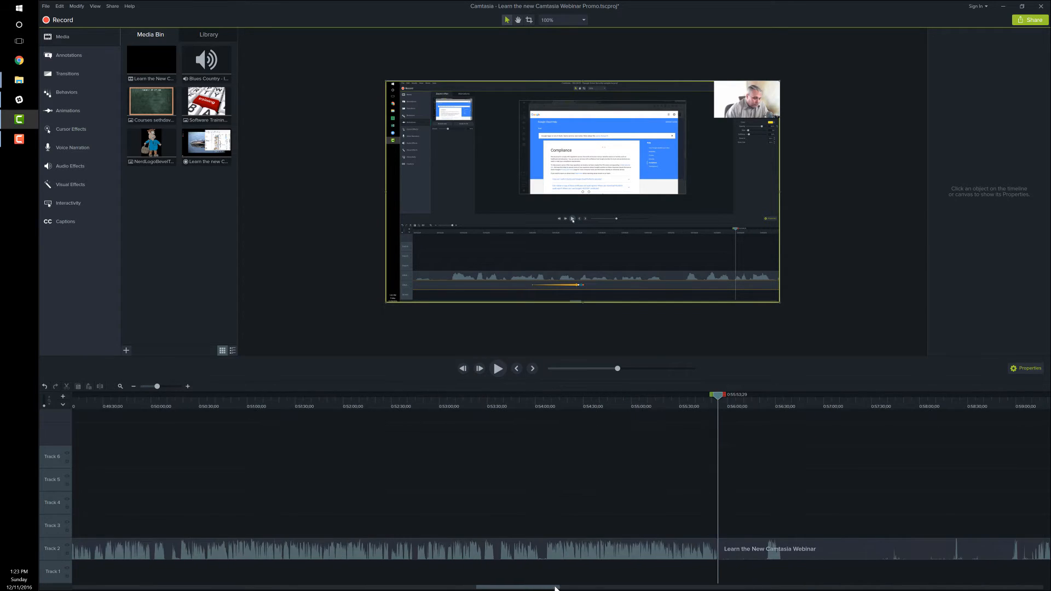
scroll(555, 589, "right", 4)
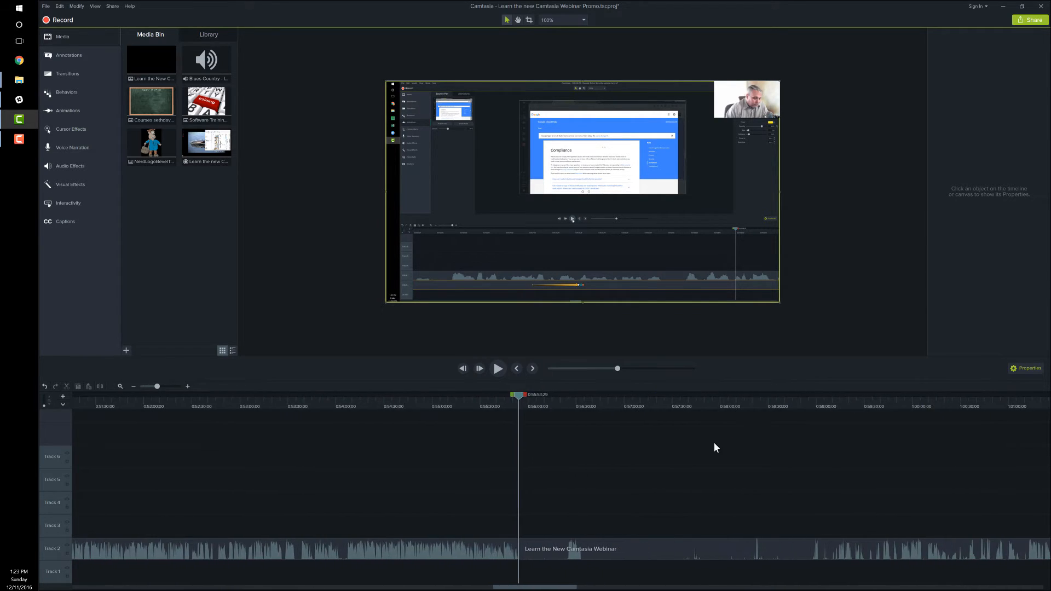
left_click(745, 406)
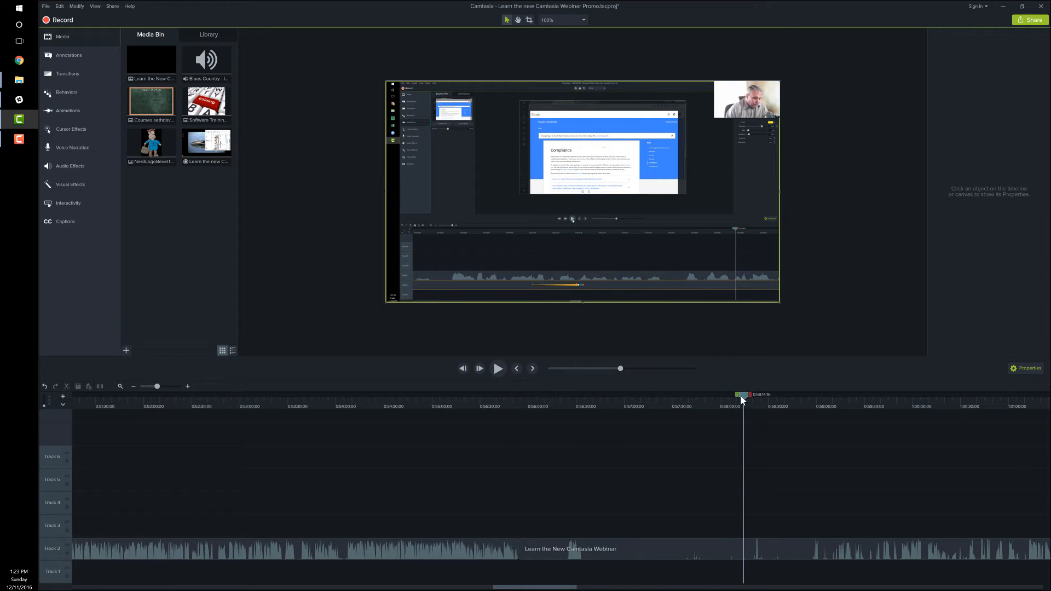
left_click_drag(743, 400, 806, 393)
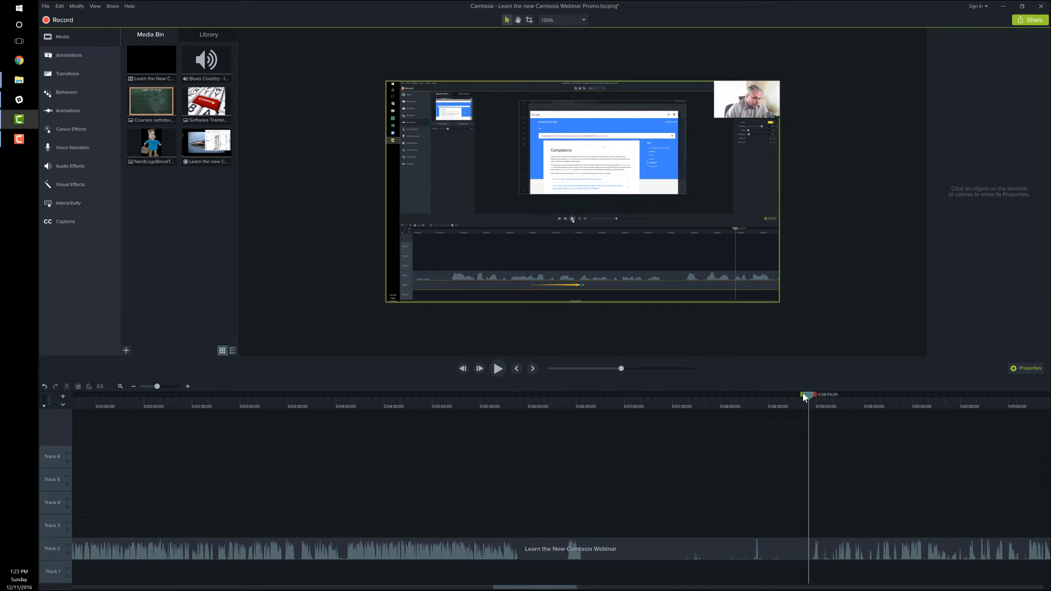
left_click(498, 369)
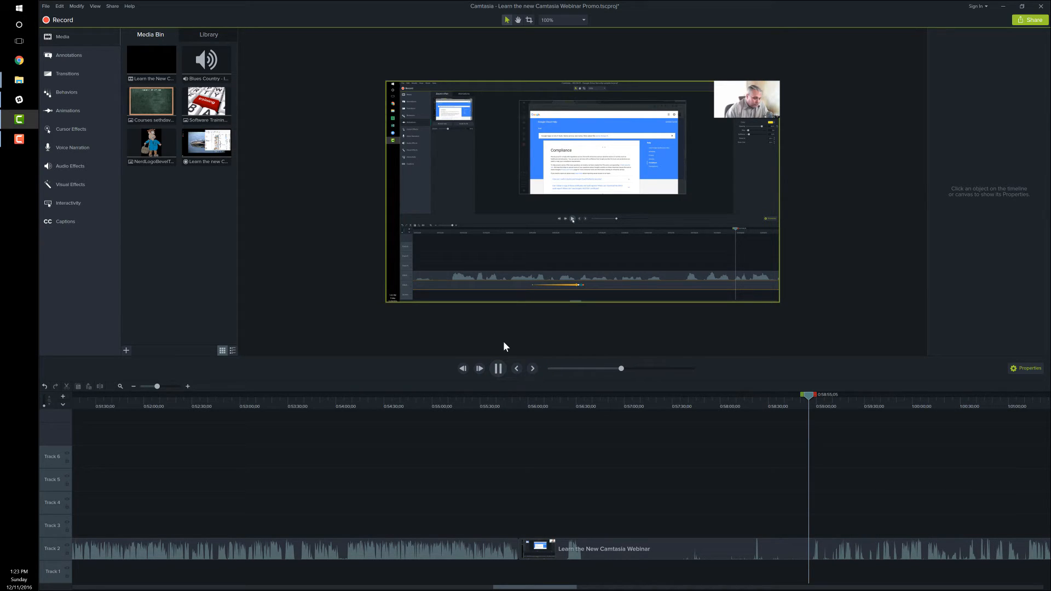
left_click(498, 371)
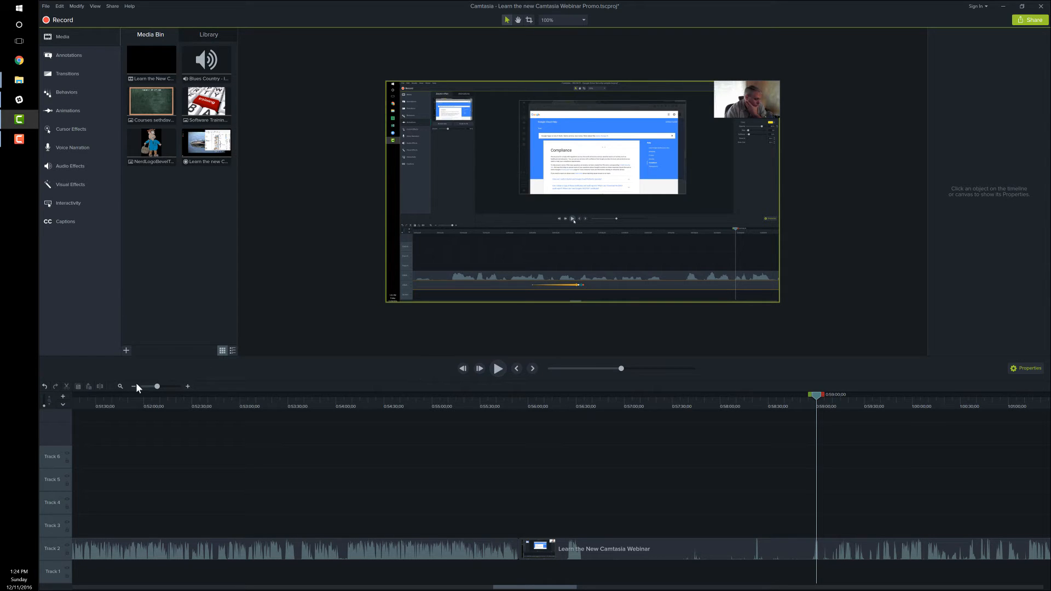
left_click_drag(157, 387, 182, 386)
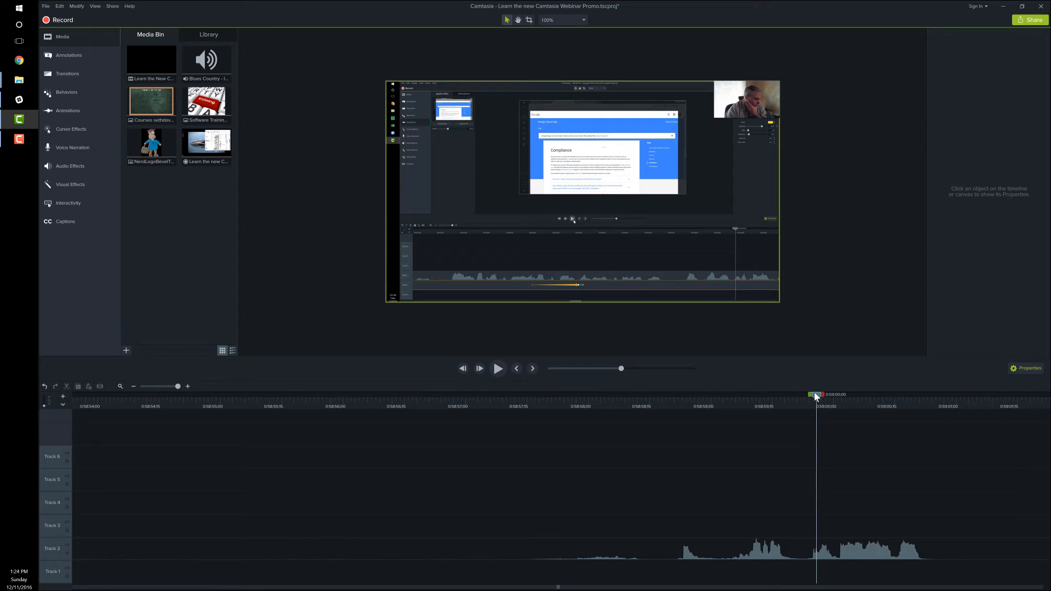
left_click_drag(815, 393, 661, 396)
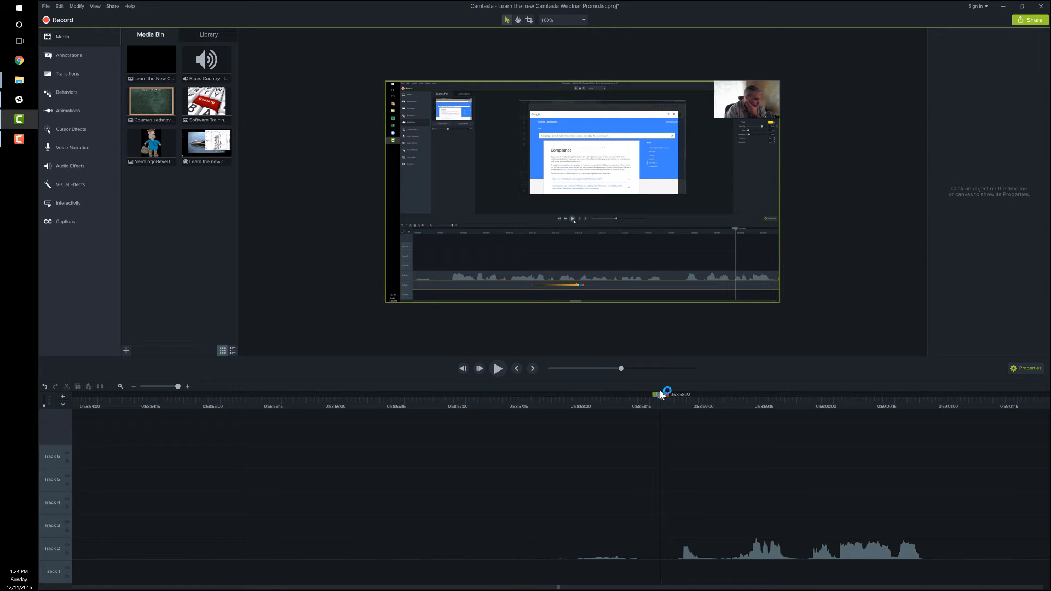
left_click(632, 549)
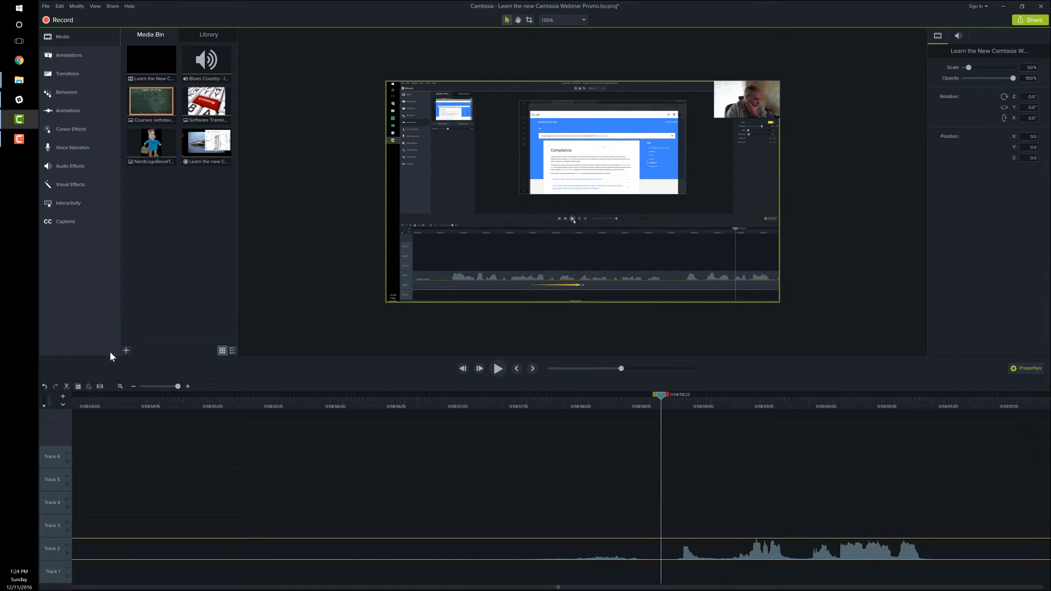
left_click(100, 386)
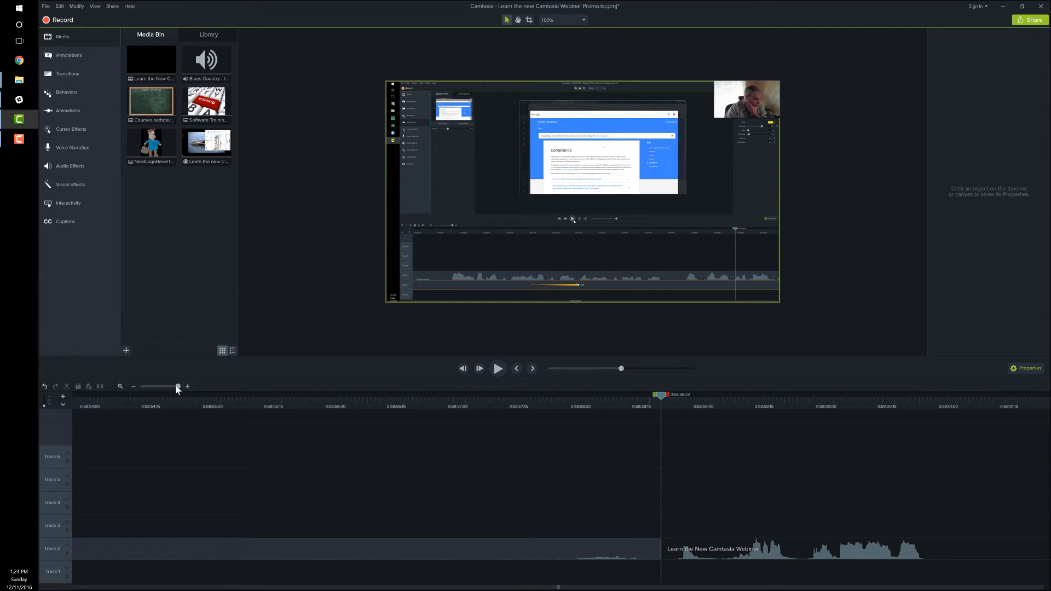
Delete the isolated break segment on Track 2 and move the following webinar clip up against the preceding one.
left_click_drag(176, 387, 156, 388)
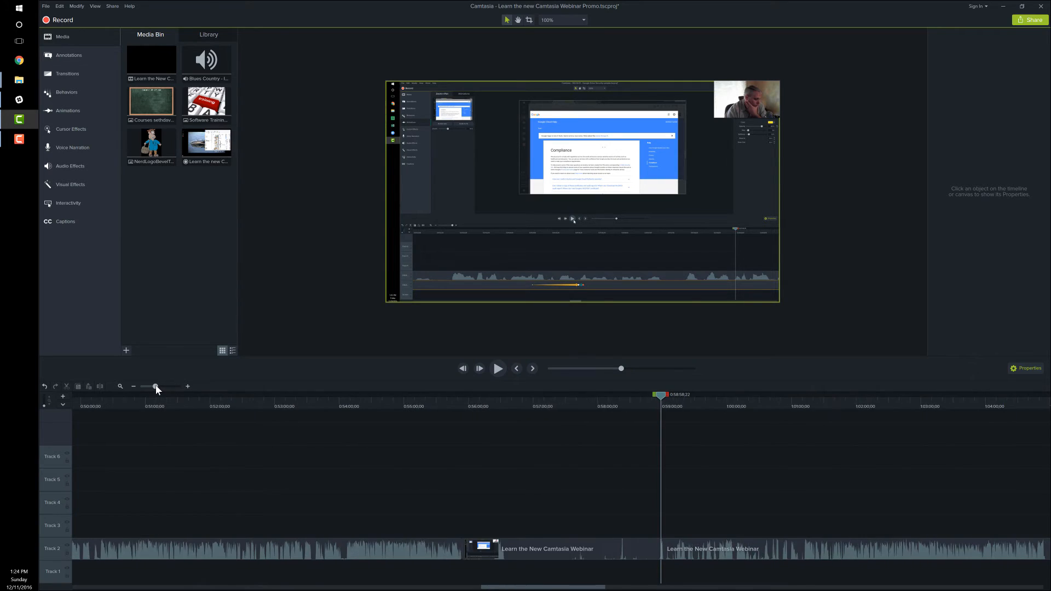
left_click(585, 545)
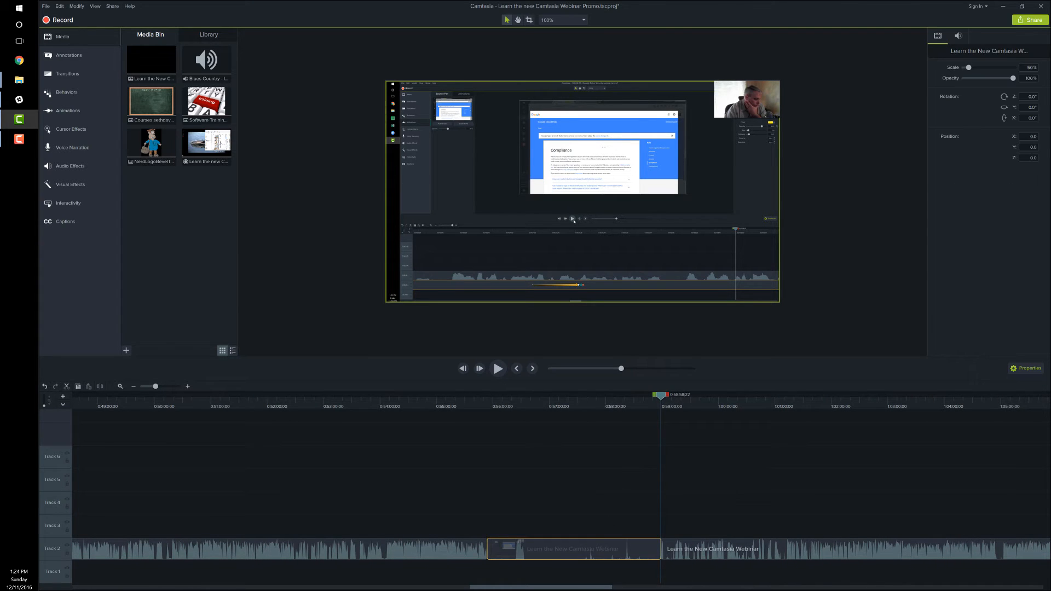
key("Delete")
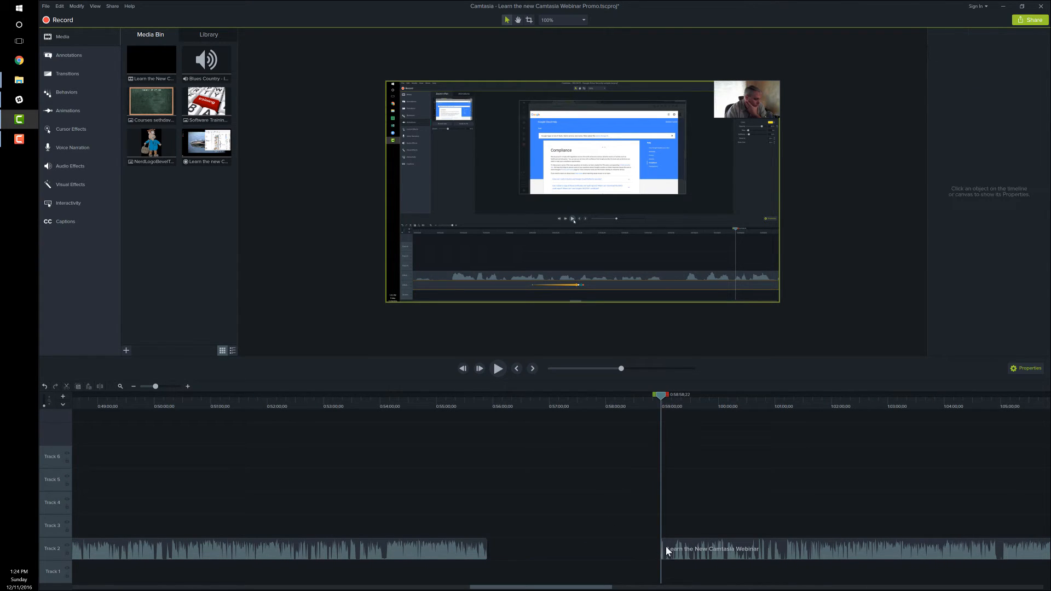
left_click_drag(701, 551, 468, 543)
Play the timeline from a few seconds before the new join on Track 2 to listen for remaining silence after it.
left_click_drag(500, 404, 486, 401)
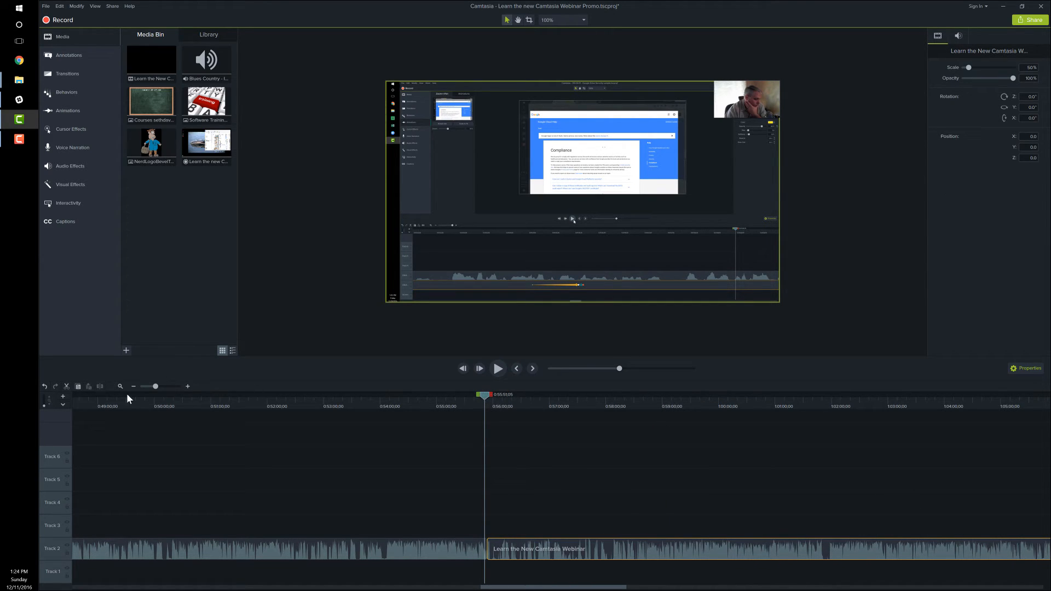
left_click_drag(156, 387, 165, 387)
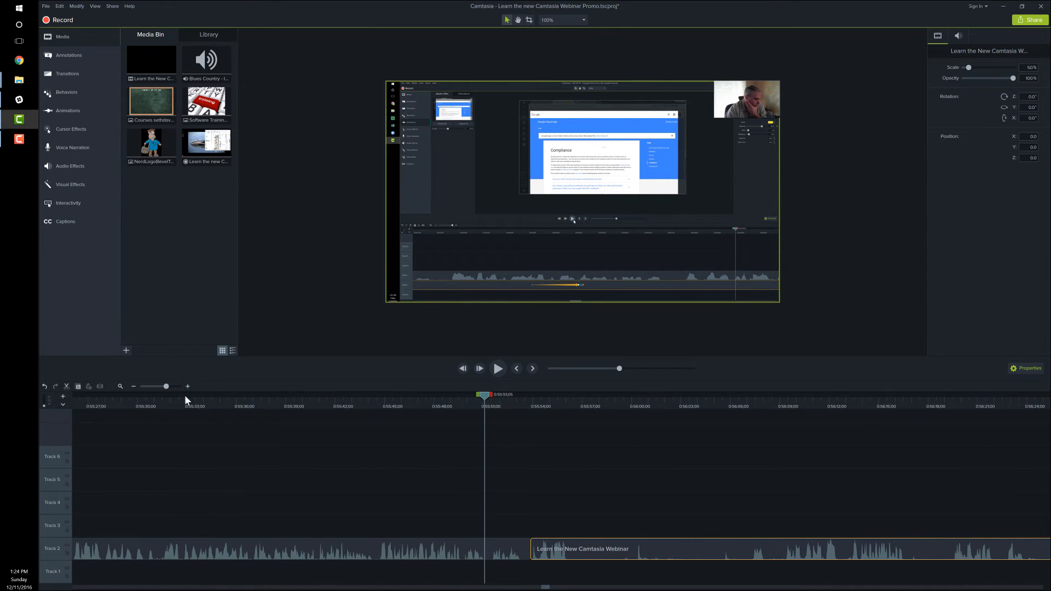
mouse_move(485, 394)
left_mouse_down()
mouse_move(522, 393)
mouse_move(474, 393)
left_mouse_up()
left_click(498, 369)
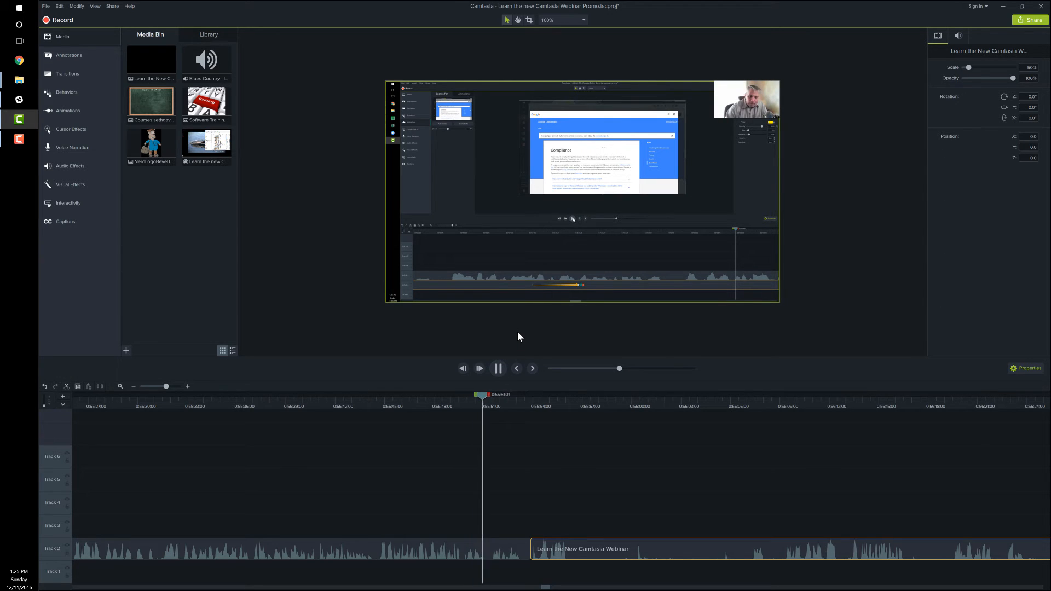
left_click(497, 369)
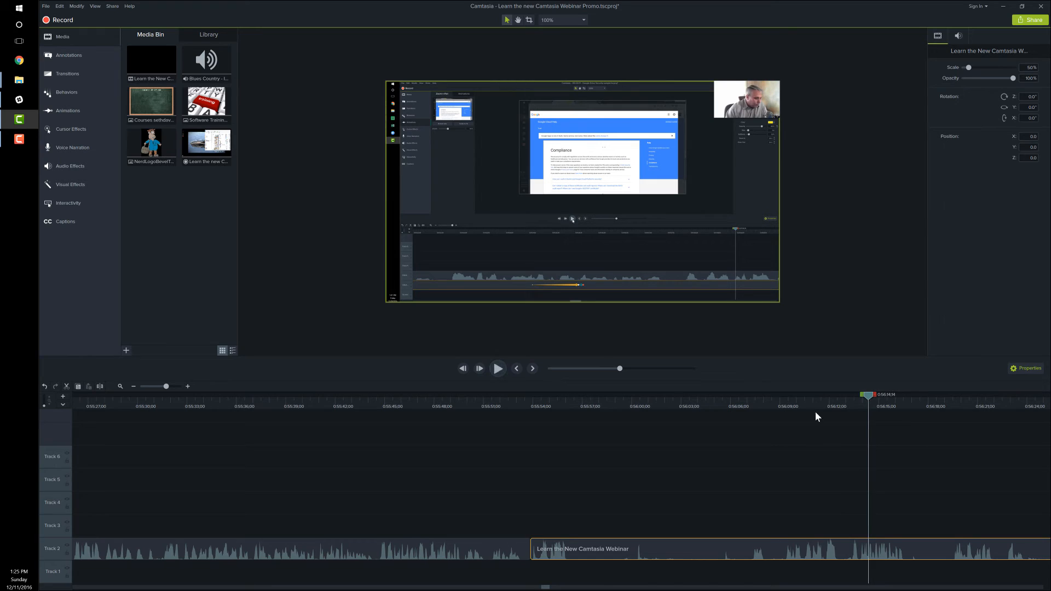
Listen again to where speech resumes after the join and place the playhead at 0:56:07;09, just before it.
left_click_drag(870, 396, 734, 394)
left_click(497, 369)
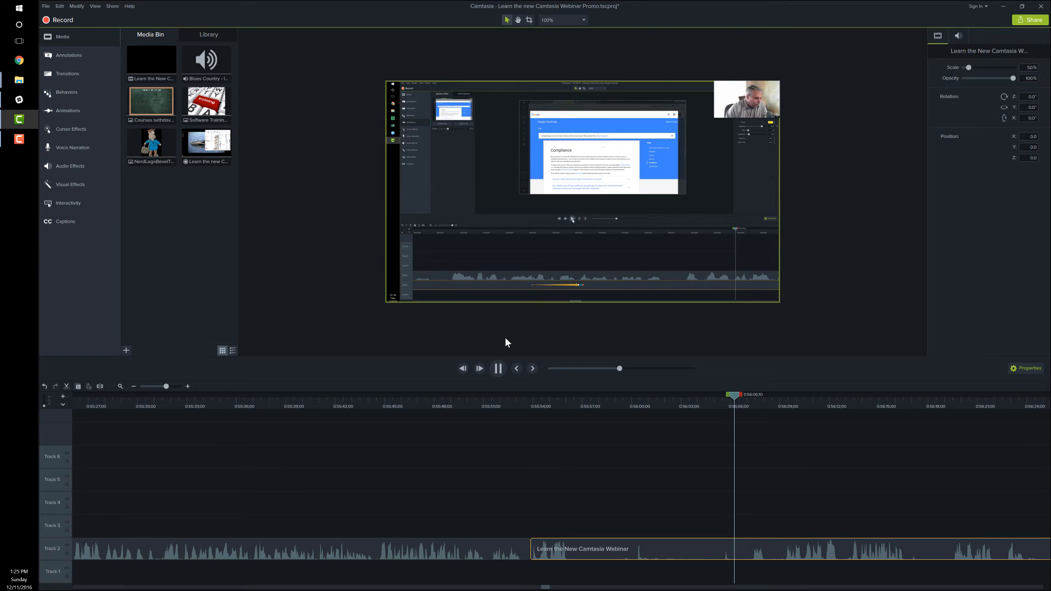
left_click(498, 371)
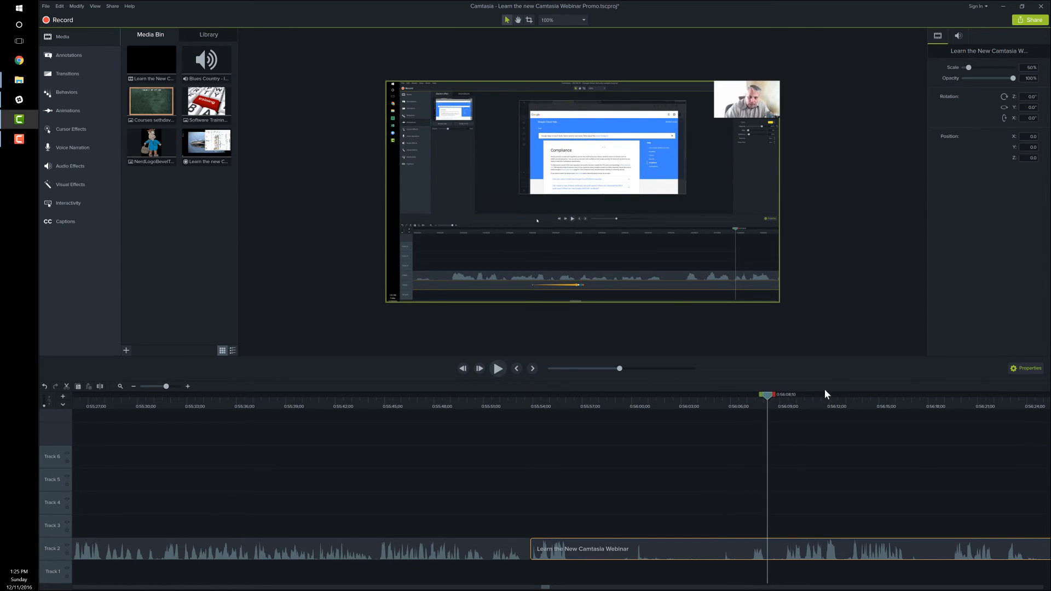
left_click_drag(766, 396, 749, 396)
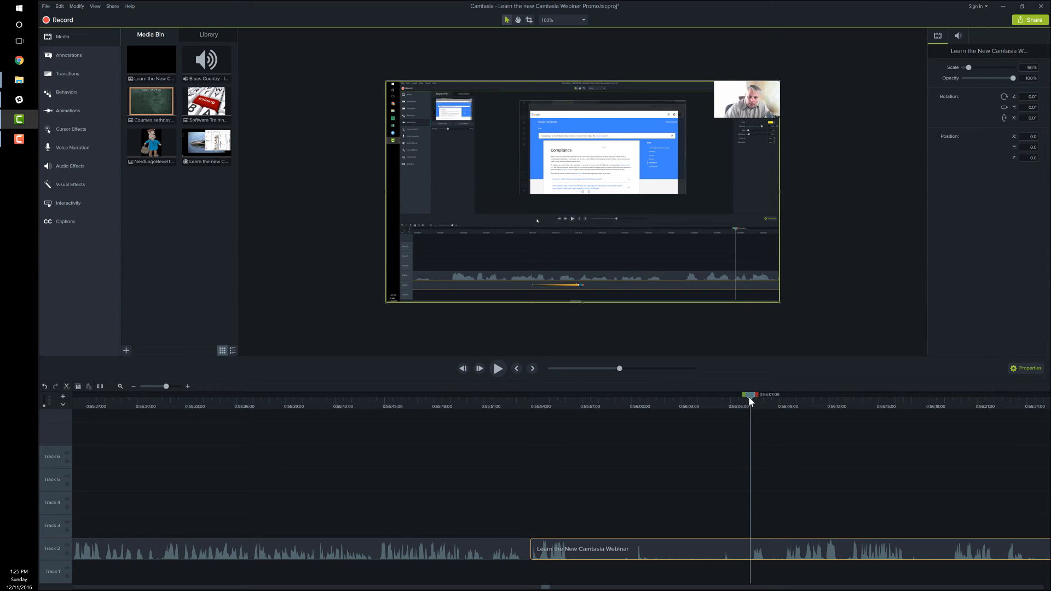
Cut the second webinar clip's opening section up to 0:56:07;09 and close the gap against the preceding clip.
left_click(655, 514)
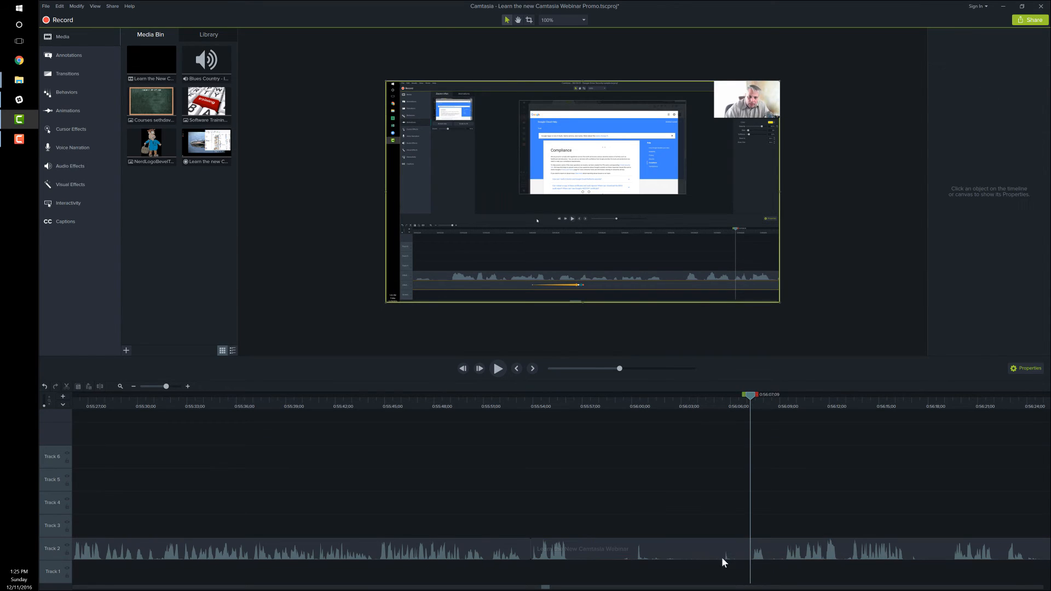
left_click_drag(804, 561, 697, 589)
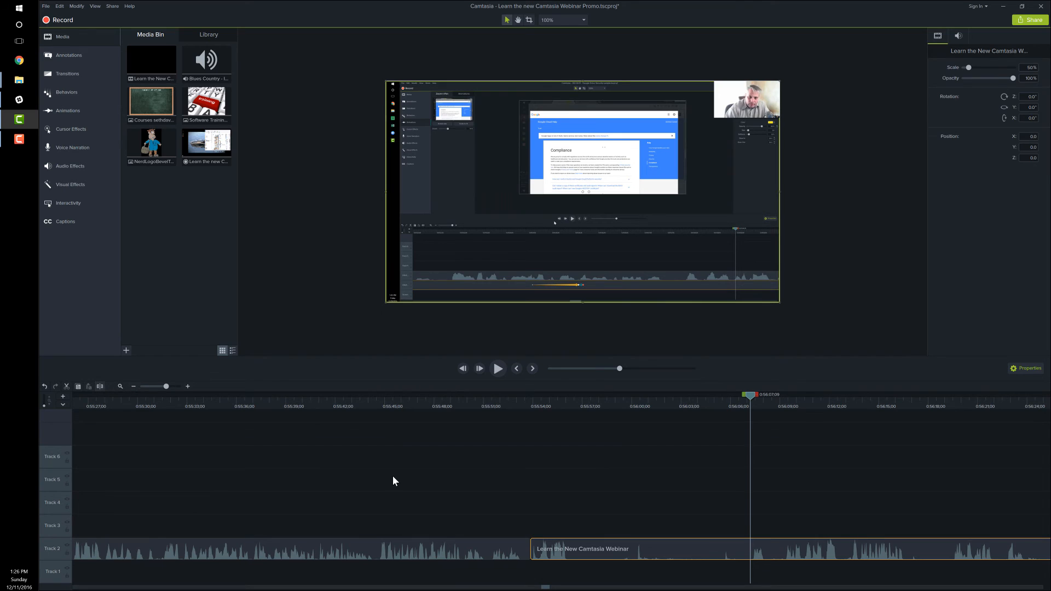
key("s")
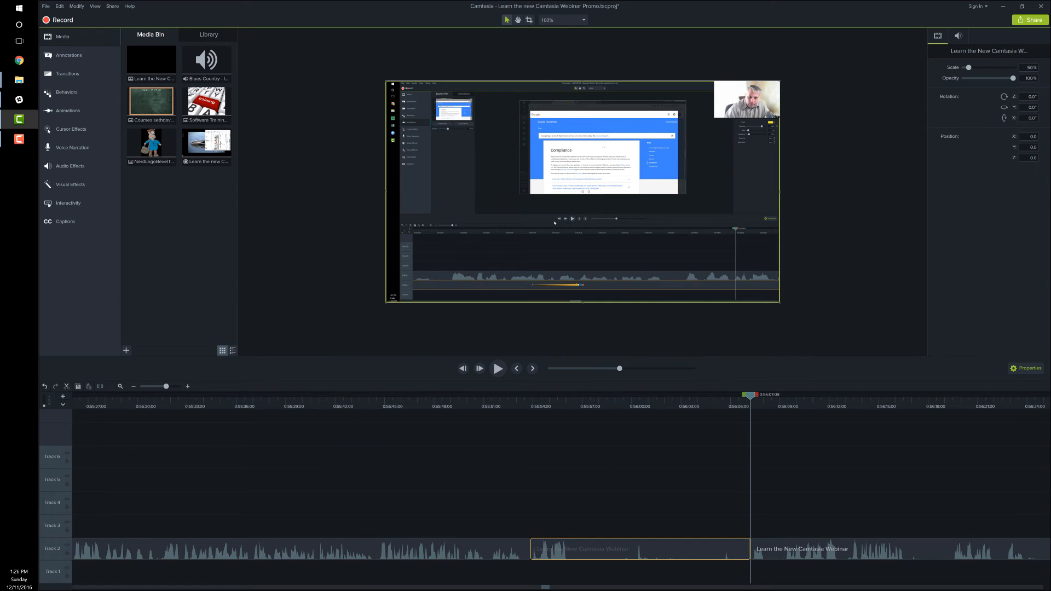
key("Delete")
left_click_drag(761, 549, 541, 548)
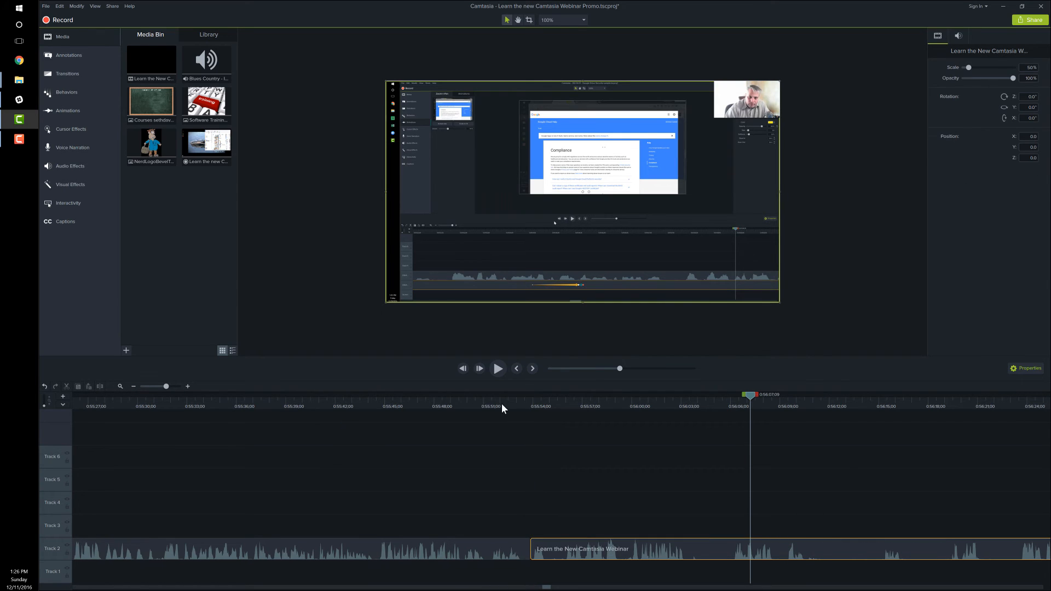
Play across the tightened join on Track 2 to check how the two webinar clips run together.
left_click(501, 407)
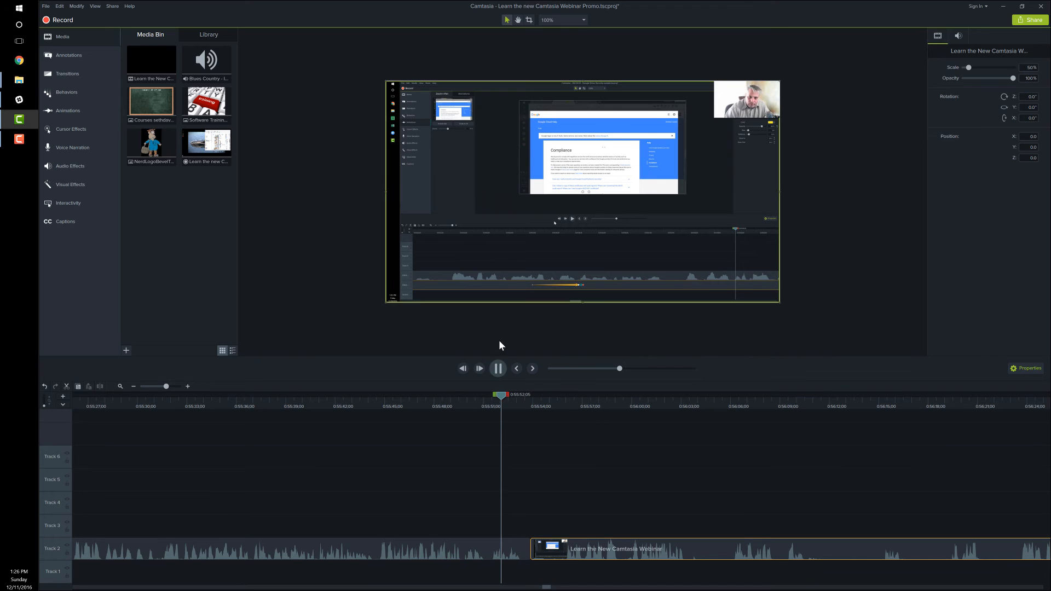
left_click(499, 369)
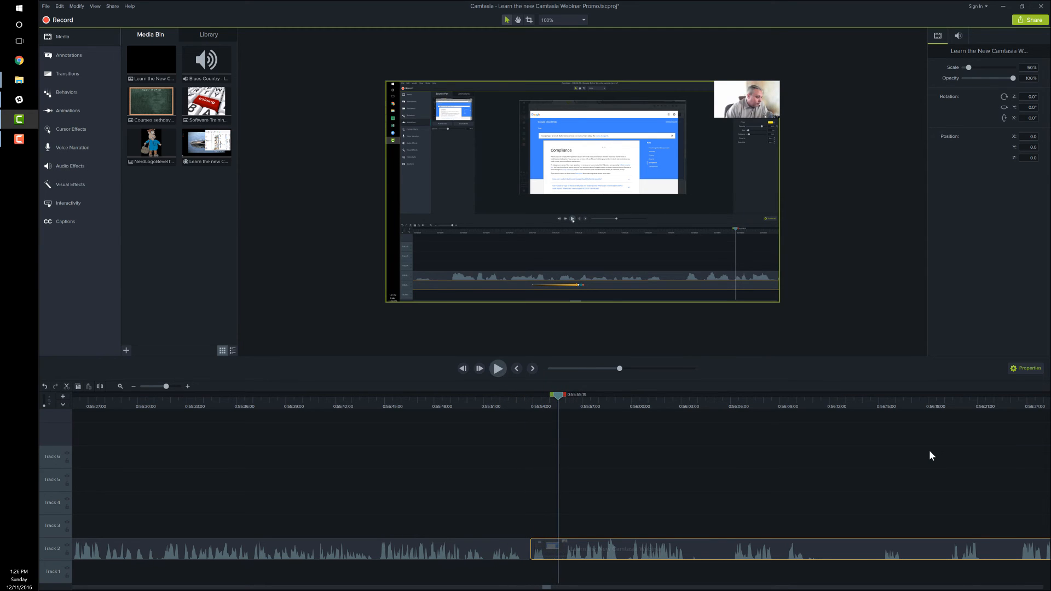
Add a Radial wipe transition at the join between the two webinar clips on Track 2.
left_click(69, 75)
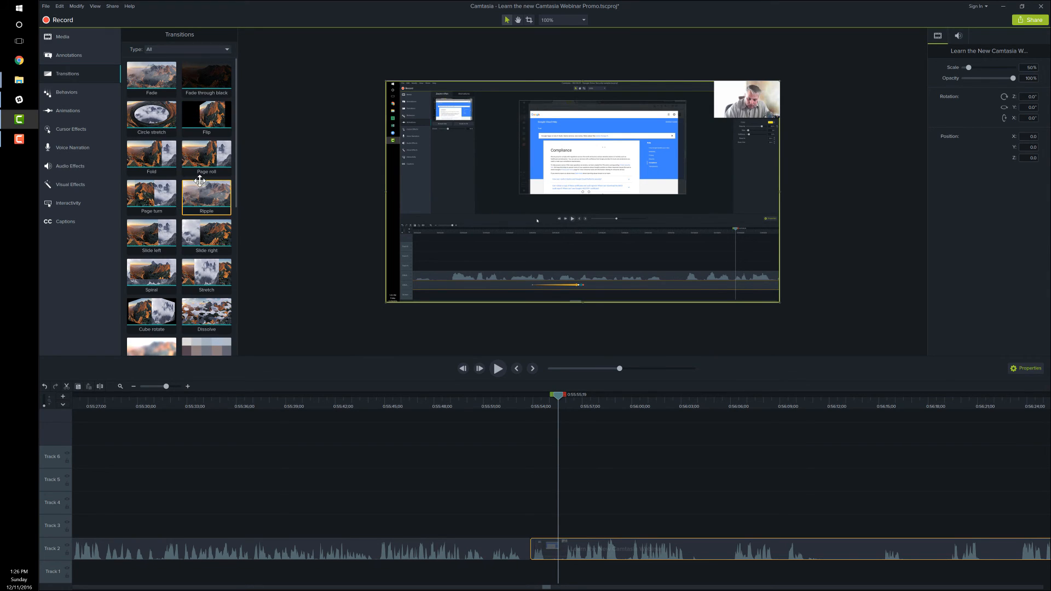
scroll(197, 219, "down", 5)
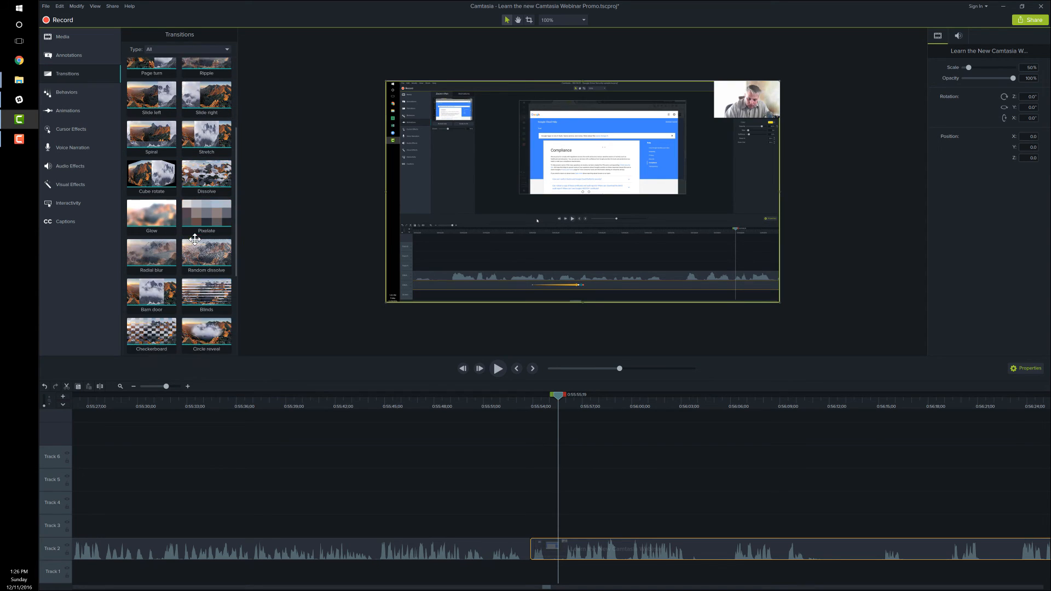
scroll(195, 239, "down", 6)
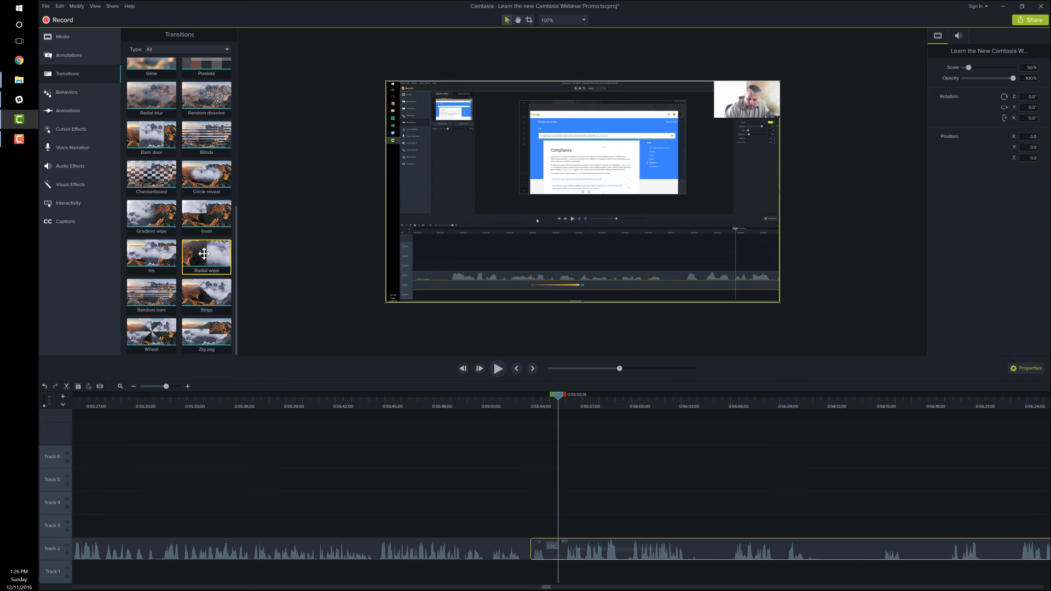
left_click_drag(206, 256, 528, 554)
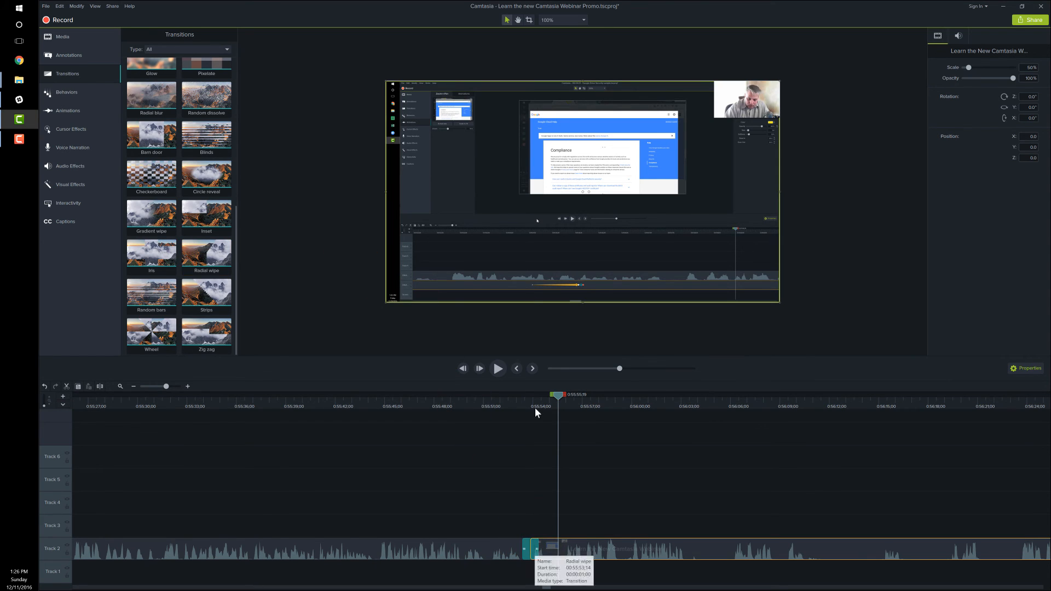
Preview the Radial wipe from 0:55:53;05, just before the transition starts.
left_click(516, 407)
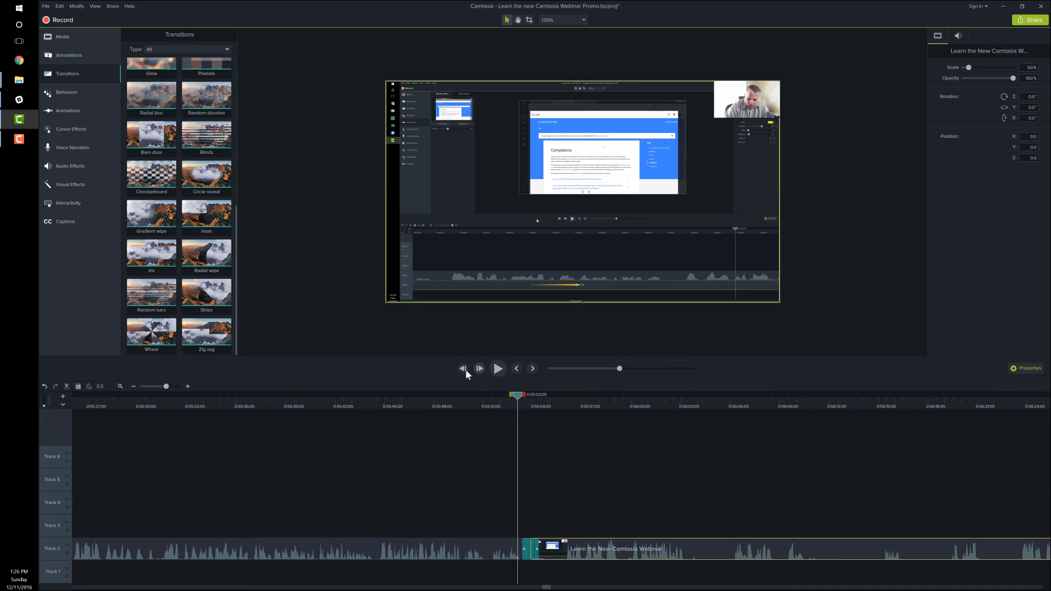